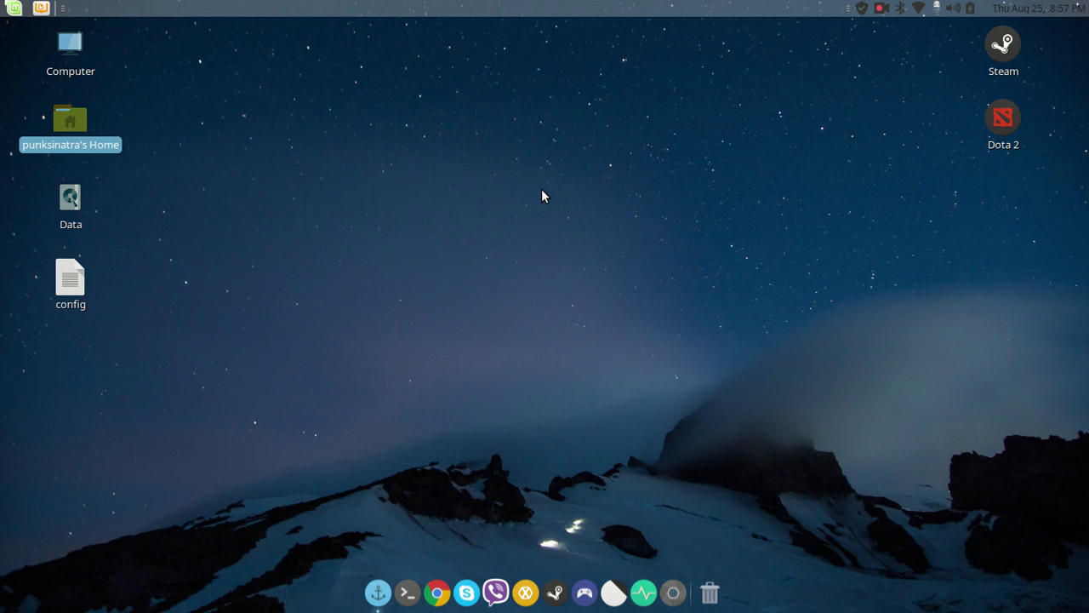
- Open System Monitor, check the system information and resource usage, and close it
{"action": "left_click", "coordinate": [644, 592]}
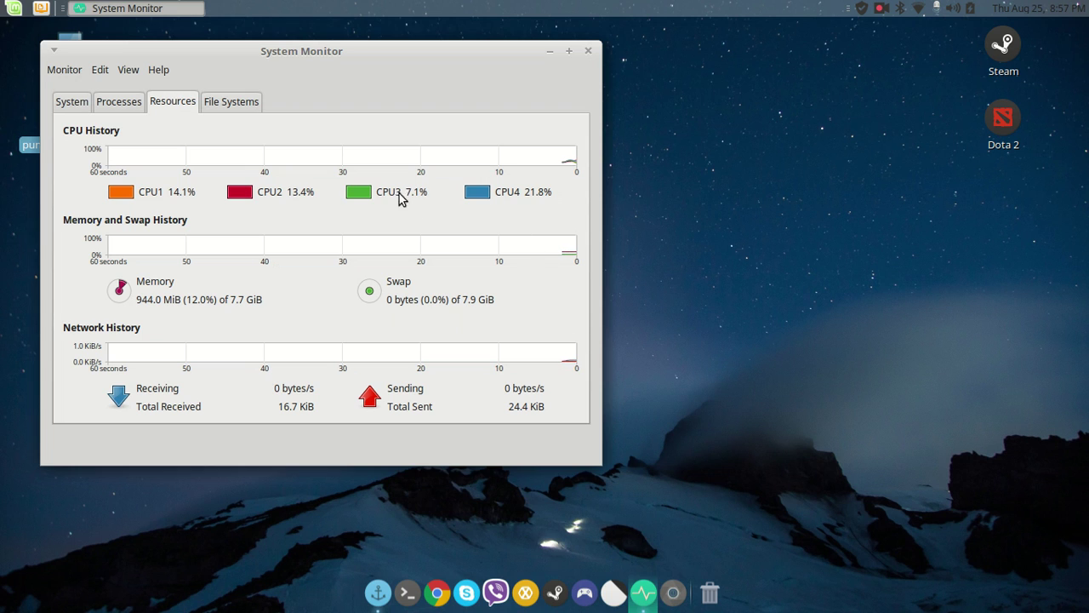
{"action": "left_click", "coordinate": [81, 107]}
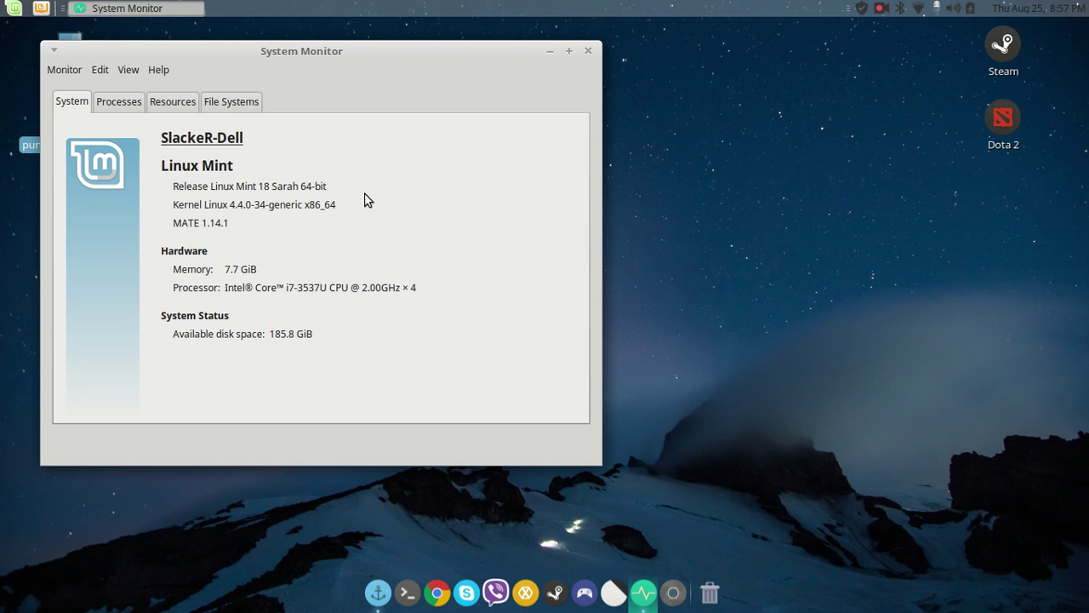
{"action": "left_click", "coordinate": [136, 110]}
{"action": "left_click", "coordinate": [167, 108]}
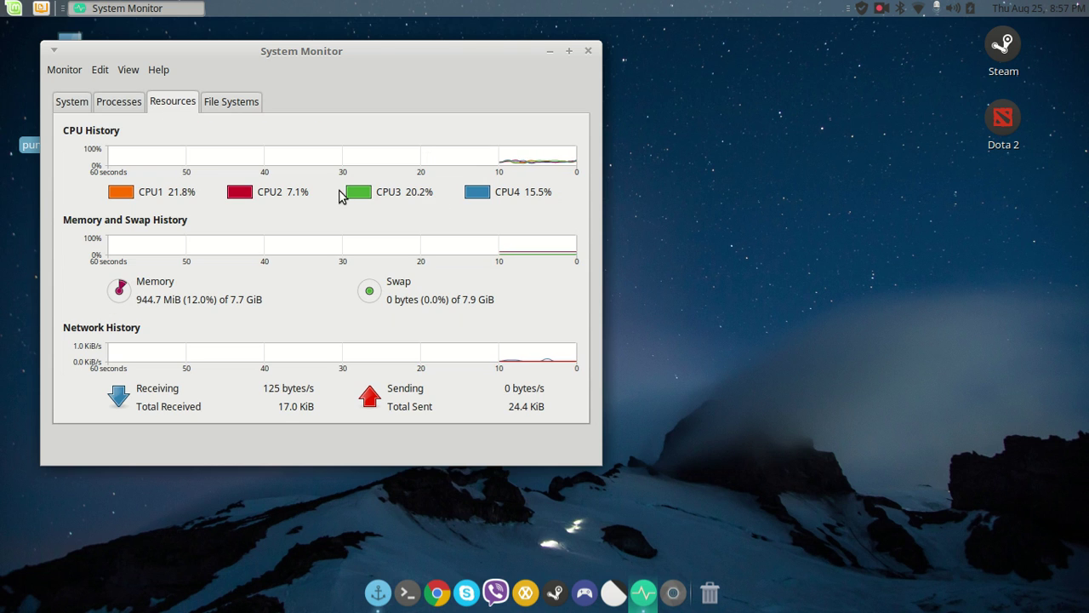
{"action": "left_click", "coordinate": [83, 108]}
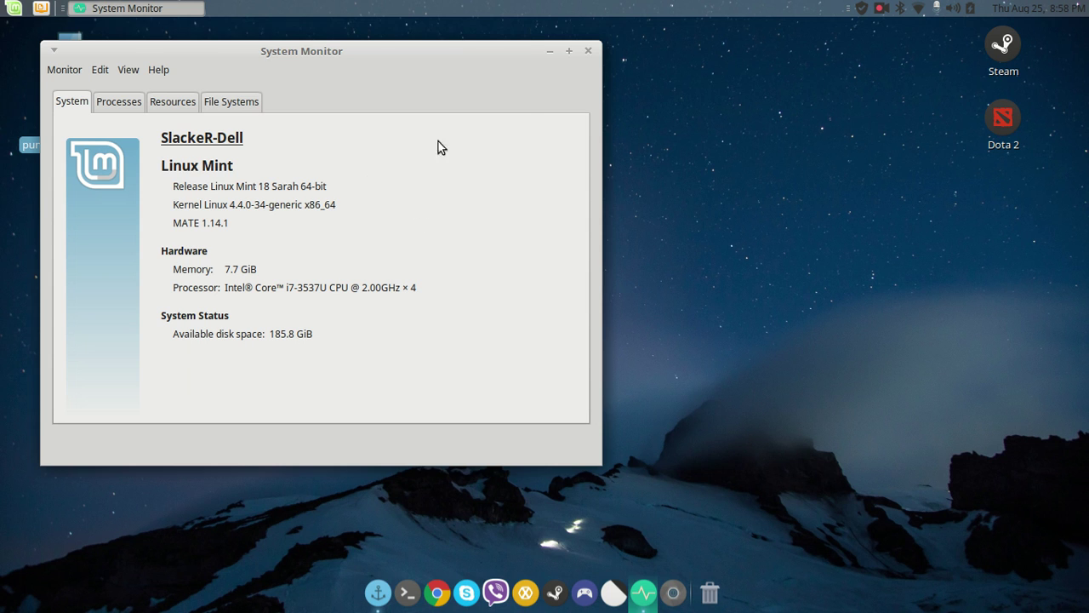
{"action": "left_click", "coordinate": [588, 52]}
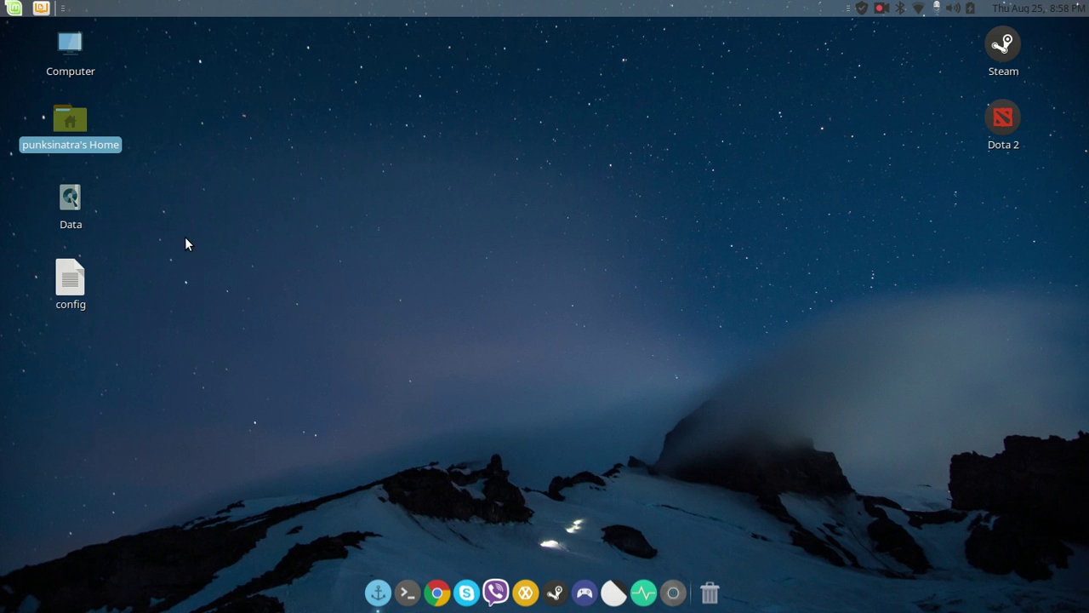
- Open a terminal window on the desktop
{"action": "left_click", "coordinate": [406, 587]}
{"action": "left_click_drag", "start_coordinate": [480, 151], "coordinate": [472, 102]}
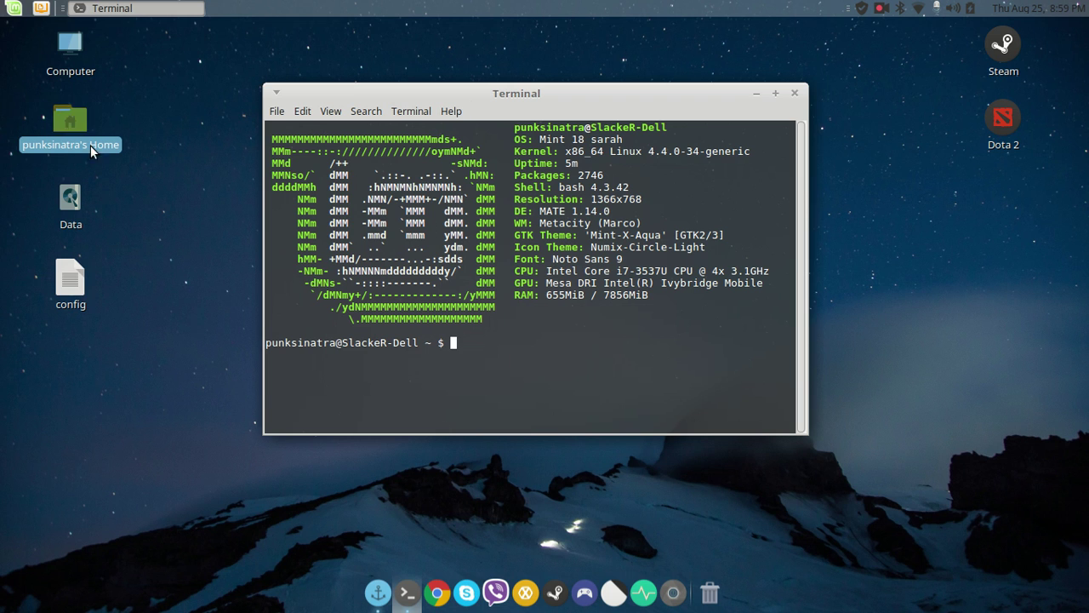
- Open Software Manager, authorising it with the account password, and find the Lm-sensors package by searching for lm-sensors
{"action": "left_click", "coordinate": [14, 7]}
{"action": "left_click", "coordinate": [56, 233]}
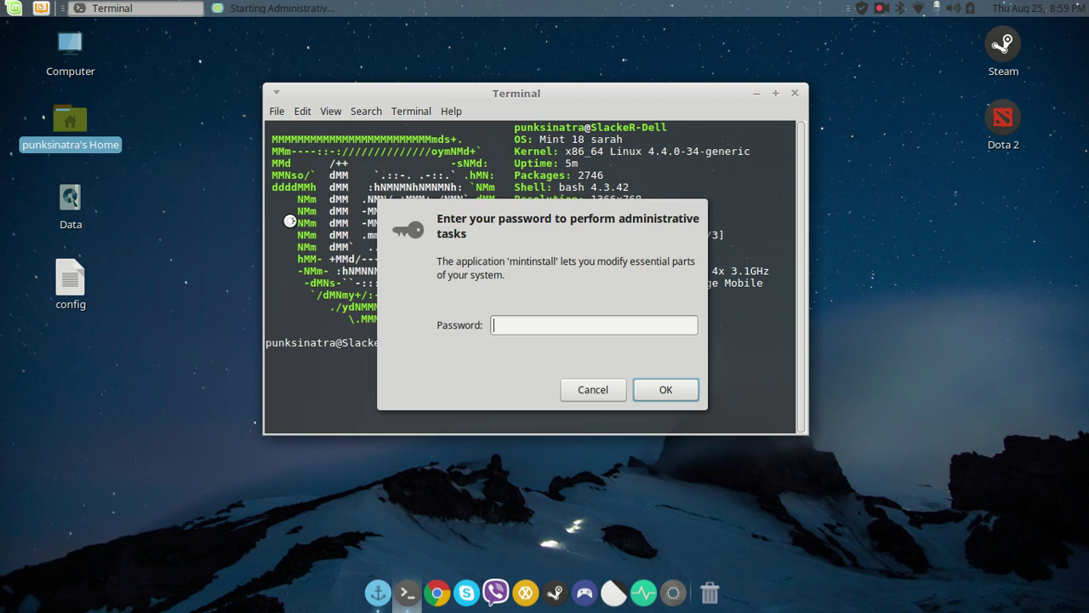
{"action": "type", "text": "•••••"}
{"action": "key", "text": "Return"}
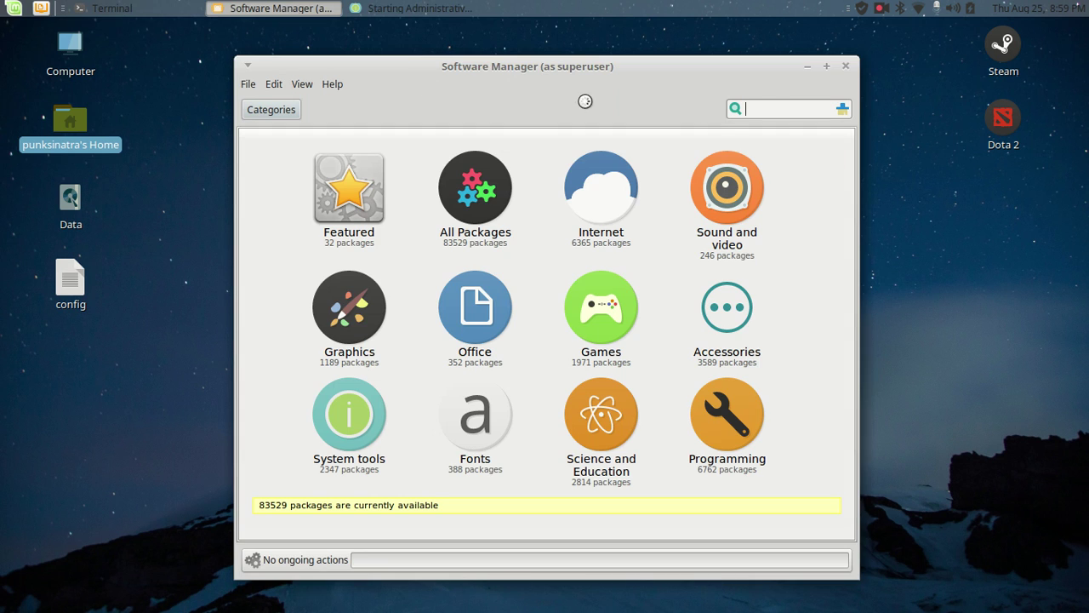
{"action": "type", "text": "lm-sensors"}
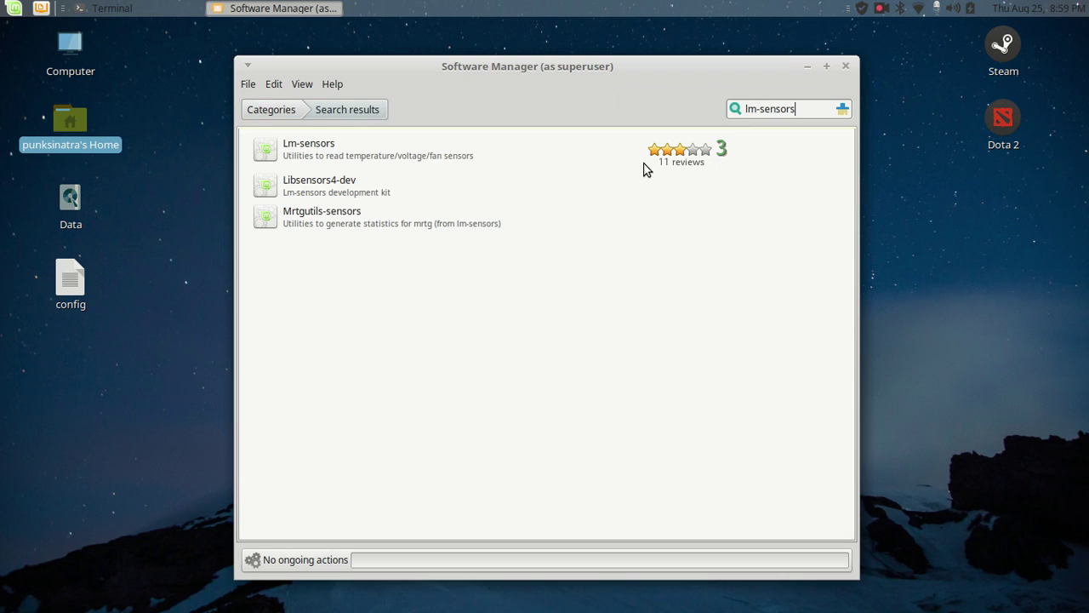
{"action": "left_click", "coordinate": [553, 153]}
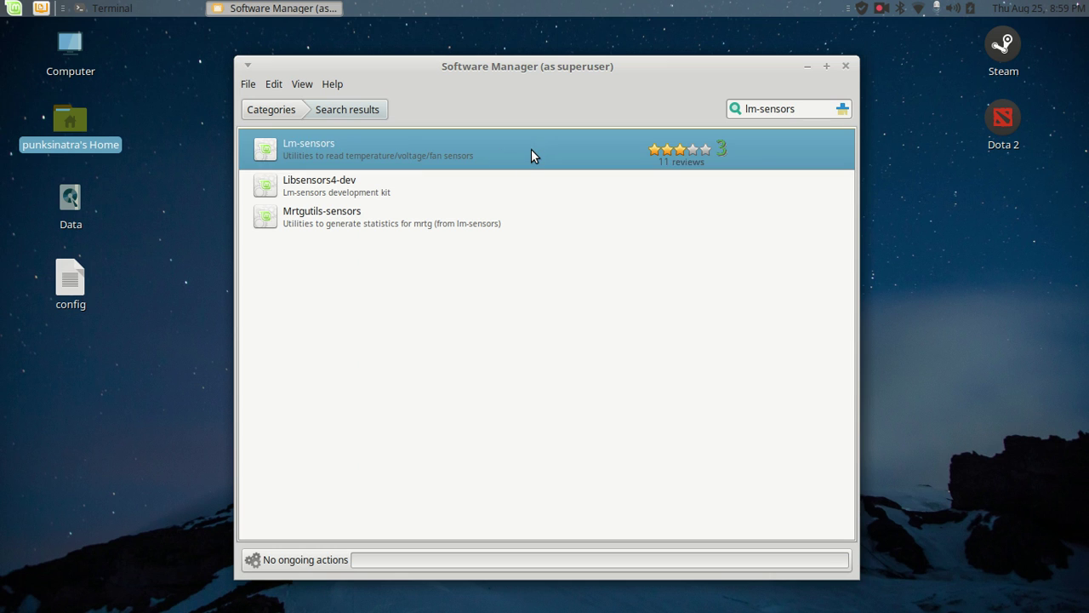
- Install lm-sensors from the terminal with sudo apt-get install lm-sensors, authenticating with the account password
{"action": "left_click", "coordinate": [137, 8]}
{"action": "type", "text": "sud"}
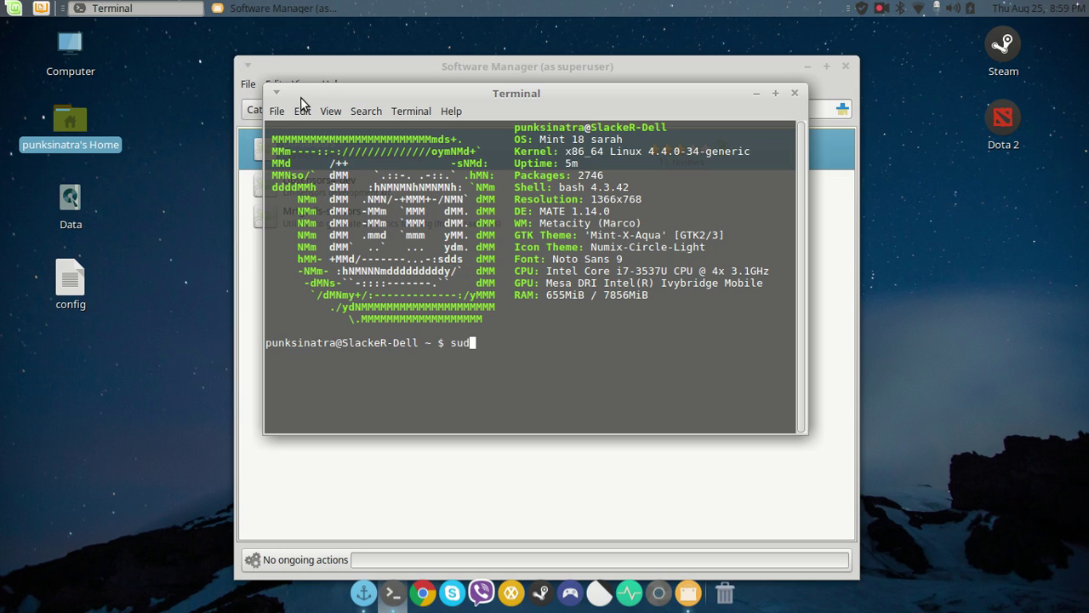
{"action": "type", "text": "o apt-get install lm-s"}
{"action": "type", "text": "ensors"}
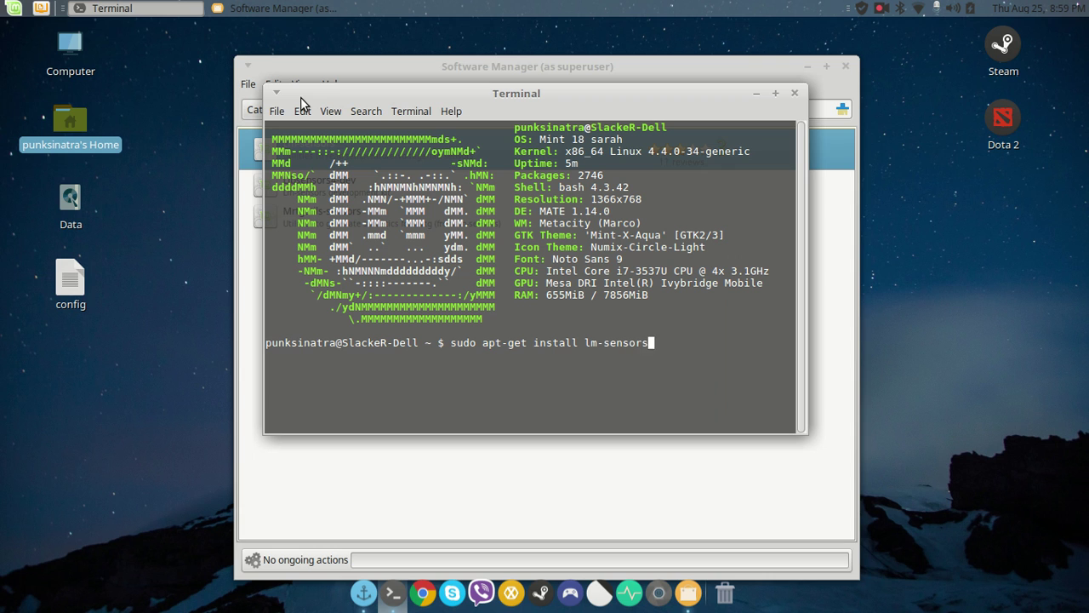
{"action": "key", "text": "Return"}
{"action": "key", "text": "Return"}
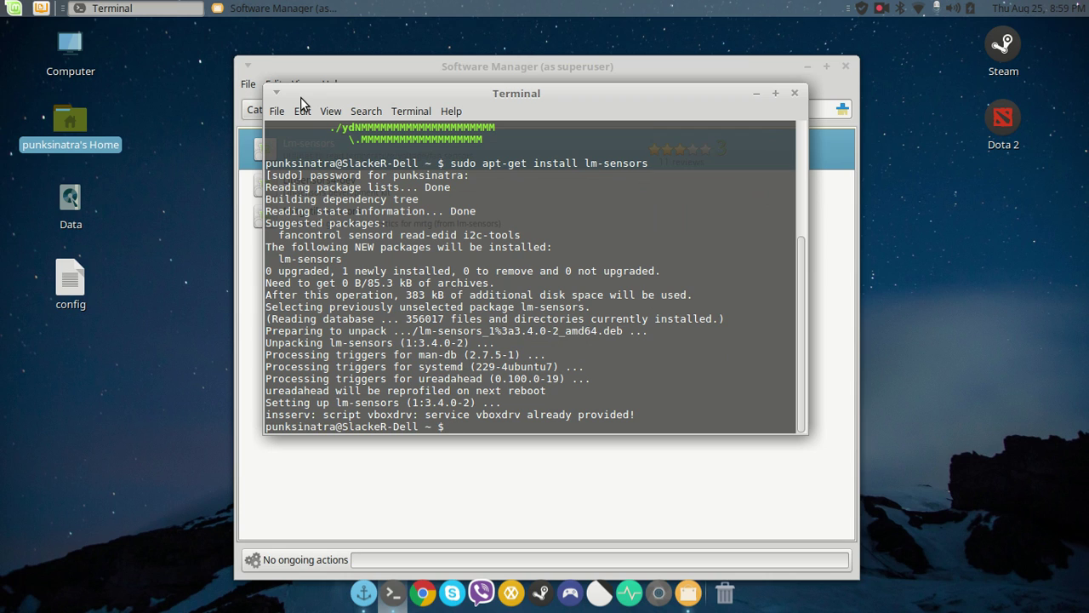
- Start the hardware sensor detection with root rights by running sudo sensors-detect
{"action": "type", "text": "sensors-detect"}
{"action": "key", "text": "Return"}
{"action": "type", "text": "sudo sensors"}
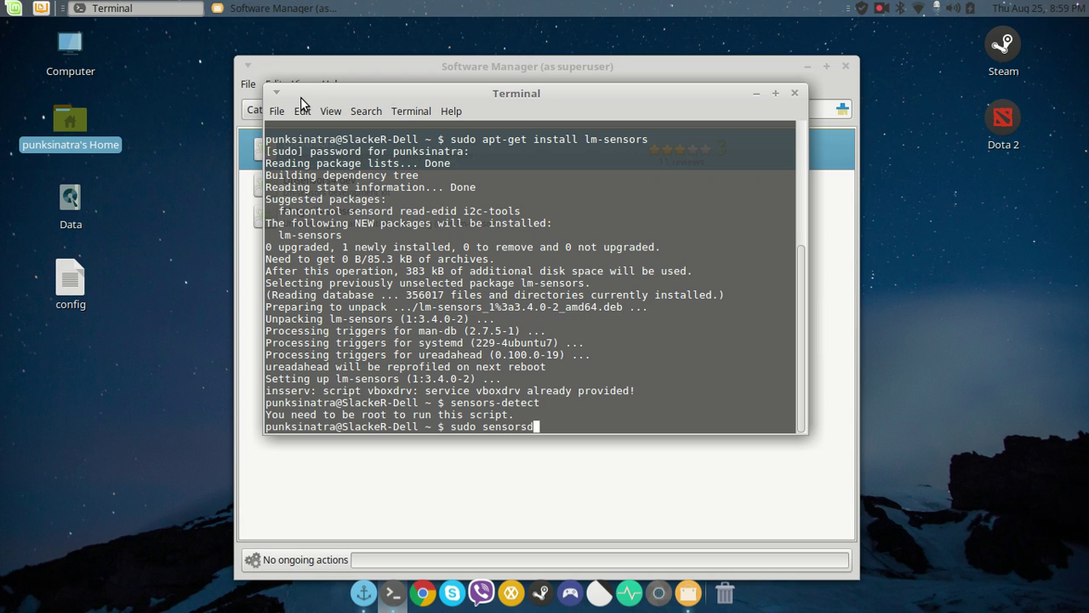
{"action": "key", "text": "BackSpace"}
{"action": "type", "text": "-detec"}
{"action": "type", "text": "t"}
{"action": "key", "text": "Return"}
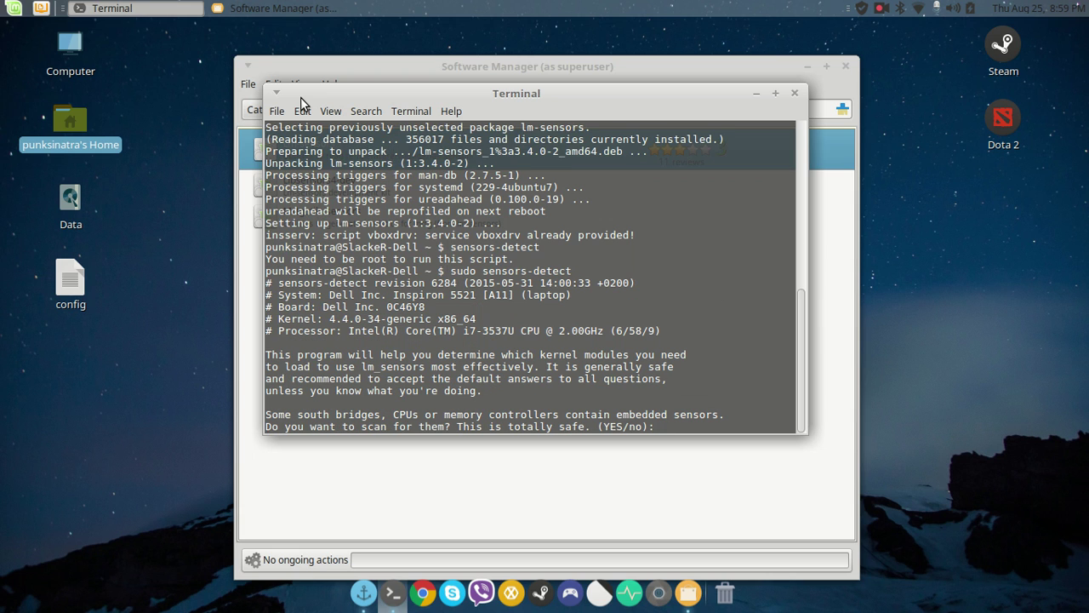
- Accept the default answers for scanning embedded sensors, Super I/O sensors and ISA I/O ports, and for probing the I2C/SMBus adapters
{"action": "key", "text": "Return"}
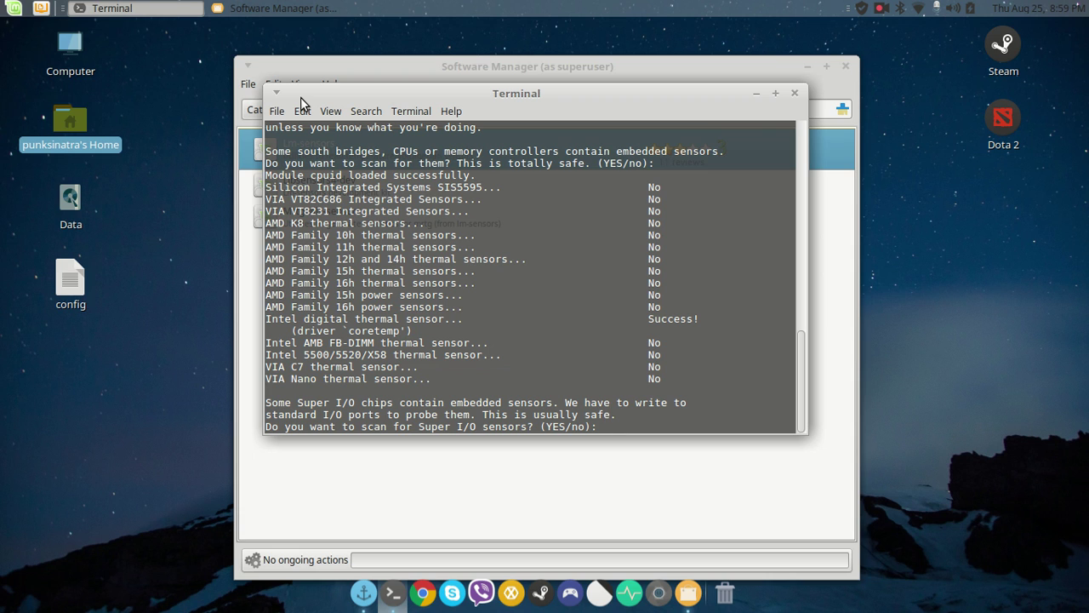
{"action": "key", "text": "Return"}
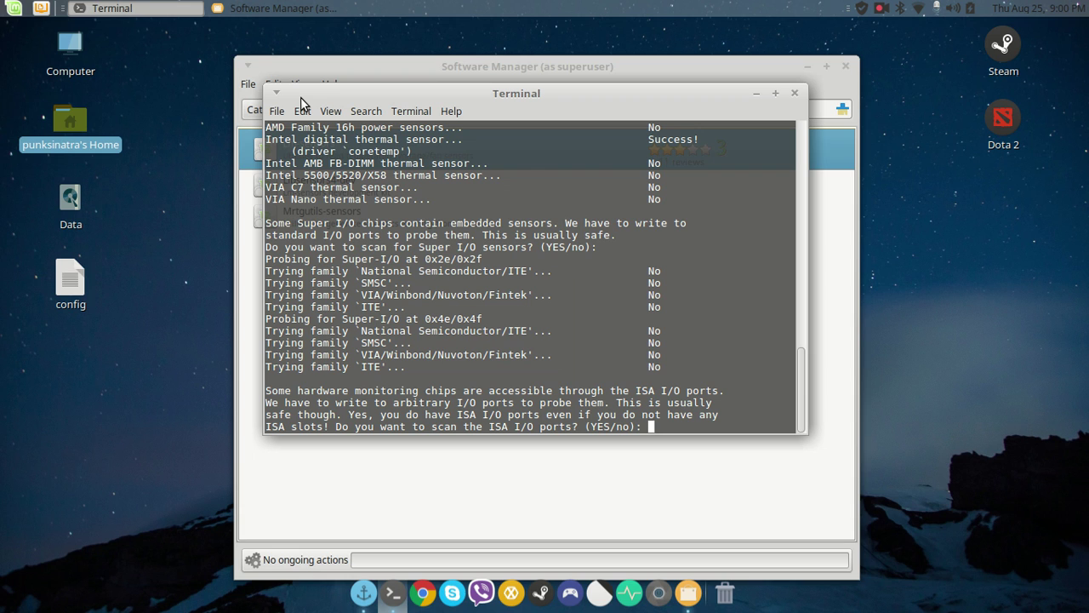
{"action": "key", "text": "Return"}
{"action": "key", "text": "Return"}
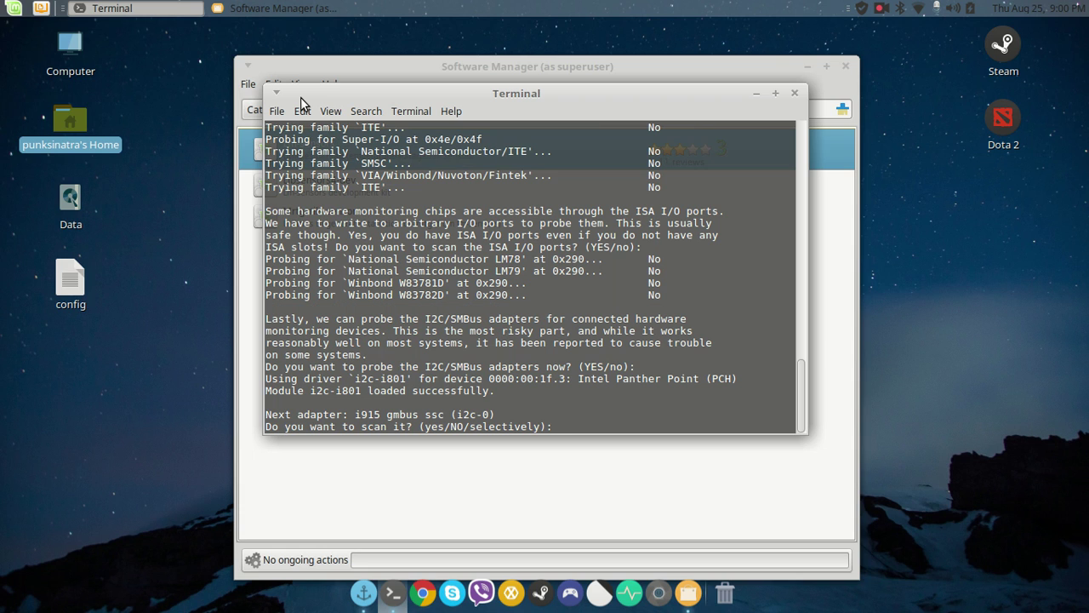
- Answer yes to scanning the i915 gmbus adapters and the DPDDC-B adapter, i2c-0 through i2c-6
{"action": "type", "text": "yes"}
{"action": "key", "text": "Return"}
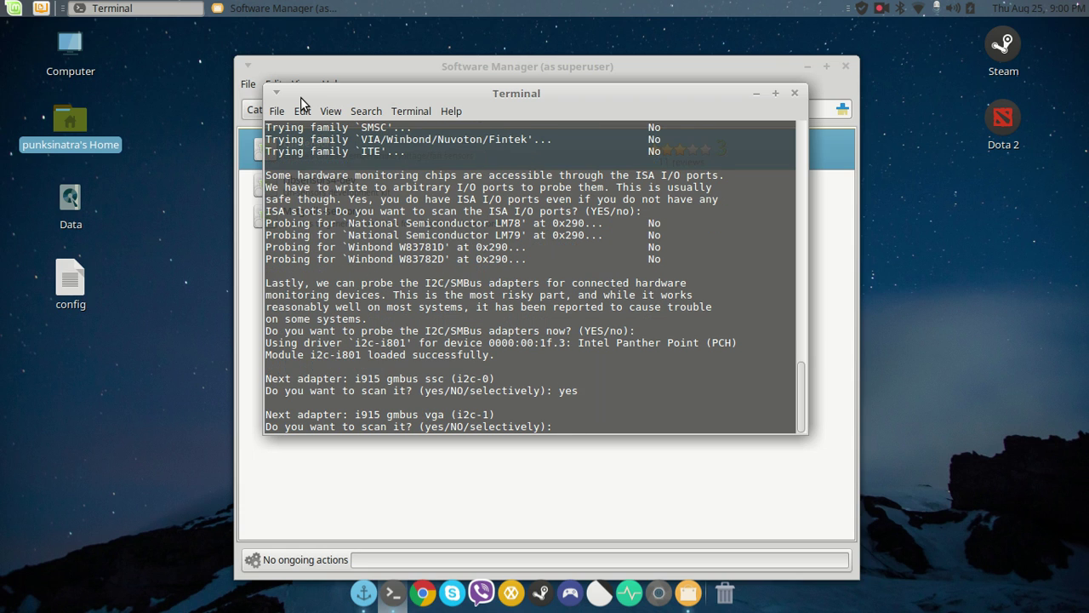
{"action": "type", "text": "yes"}
{"action": "key", "text": "Return"}
{"action": "type", "text": "yes"}
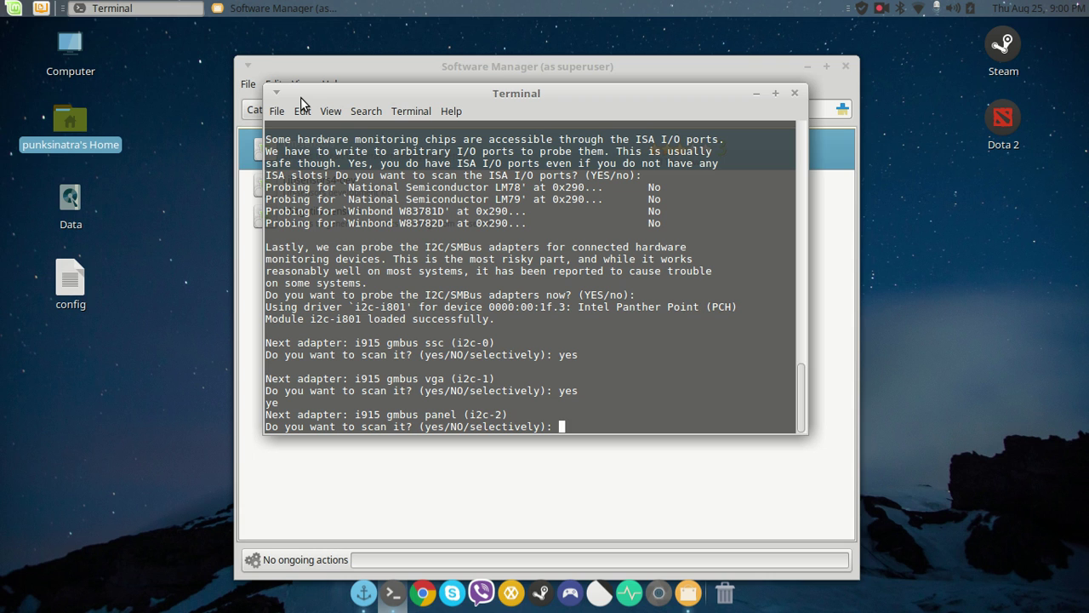
{"action": "type", "text": "yes"}
{"action": "key", "text": "Return"}
{"action": "type", "text": "yes"}
{"action": "key", "text": "Return"}
{"action": "type", "text": "y): "}
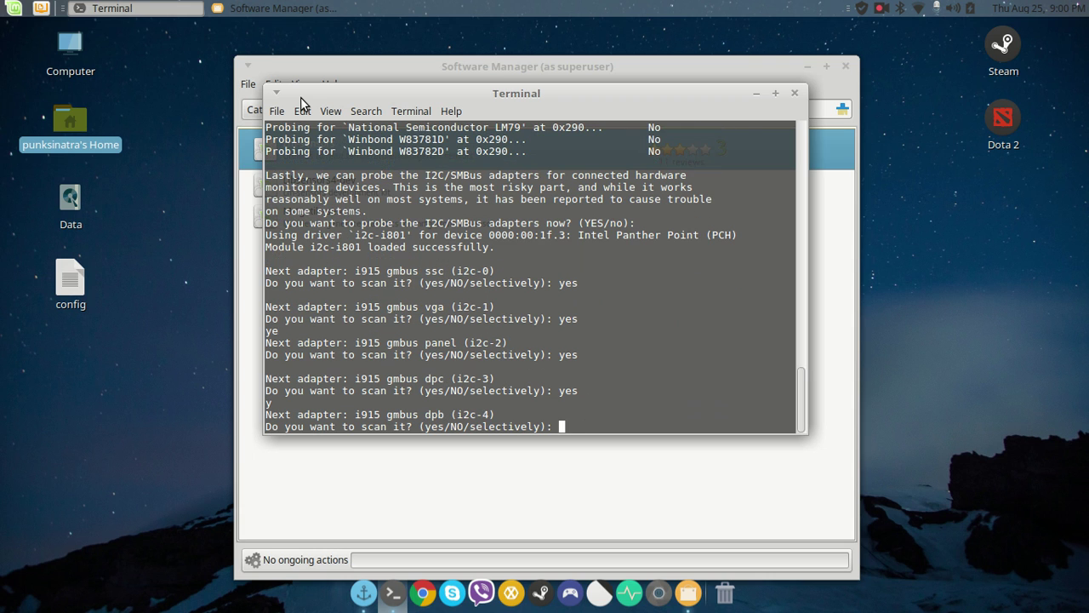
{"action": "type", "text": "yes"}
{"action": "key", "text": "Return"}
{"action": "type", "text": "yes"}
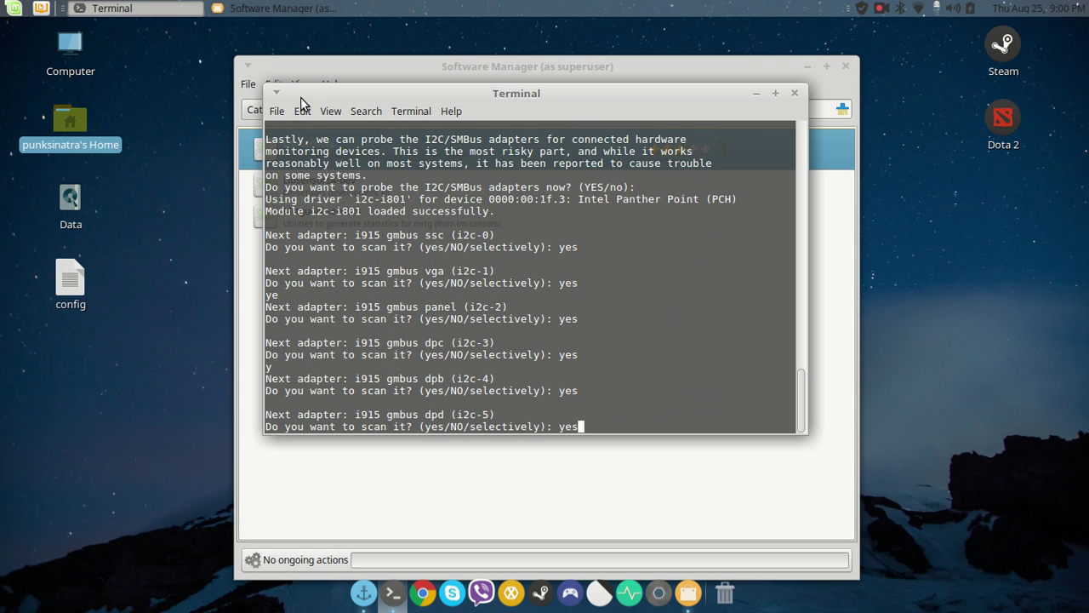
{"action": "key", "text": "Return"}
{"action": "type", "text": "yes"}
{"action": "key", "text": "Return"}
- Answer yes to scanning all the Radeon i2c bit bus adapters, i2c-7 through i2c-14
{"action": "type", "text": "yes"}
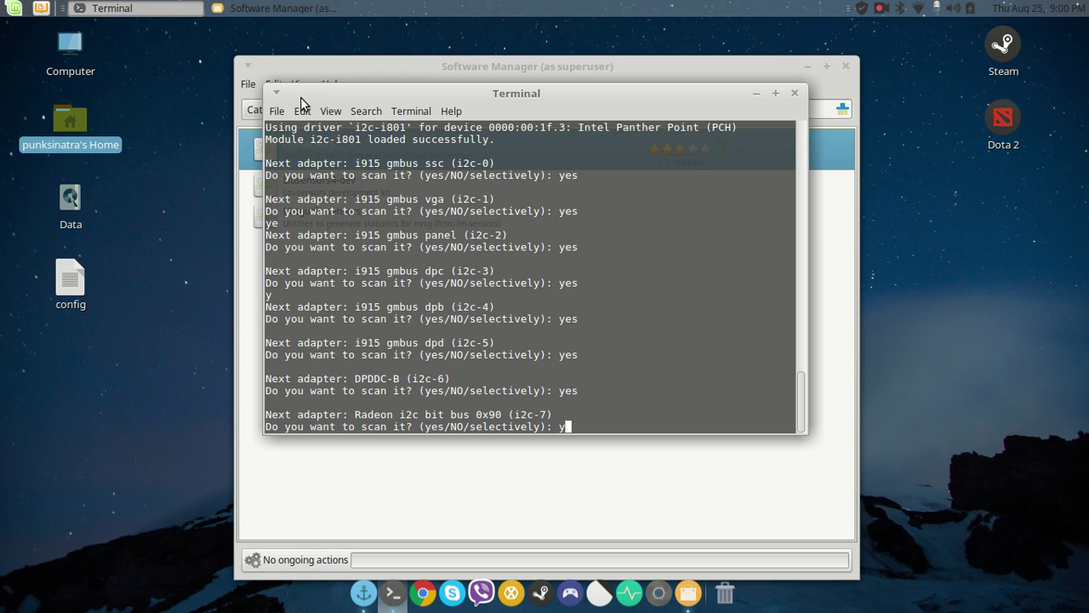
{"action": "key", "text": "Return"}
{"action": "type", "text": "yes"}
{"action": "key", "text": "Return"}
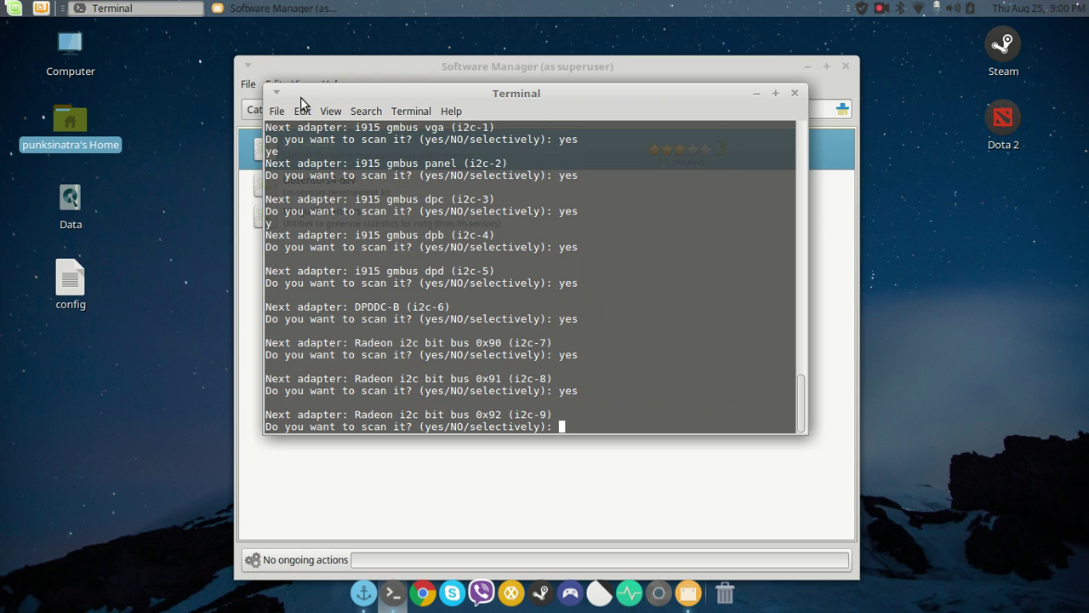
{"action": "type", "text": "yes"}
{"action": "key", "text": "Return"}
{"action": "type", "text": "yes"}
{"action": "key", "text": "Return"}
{"action": "type", "text": "yes"}
{"action": "key", "text": "Return"}
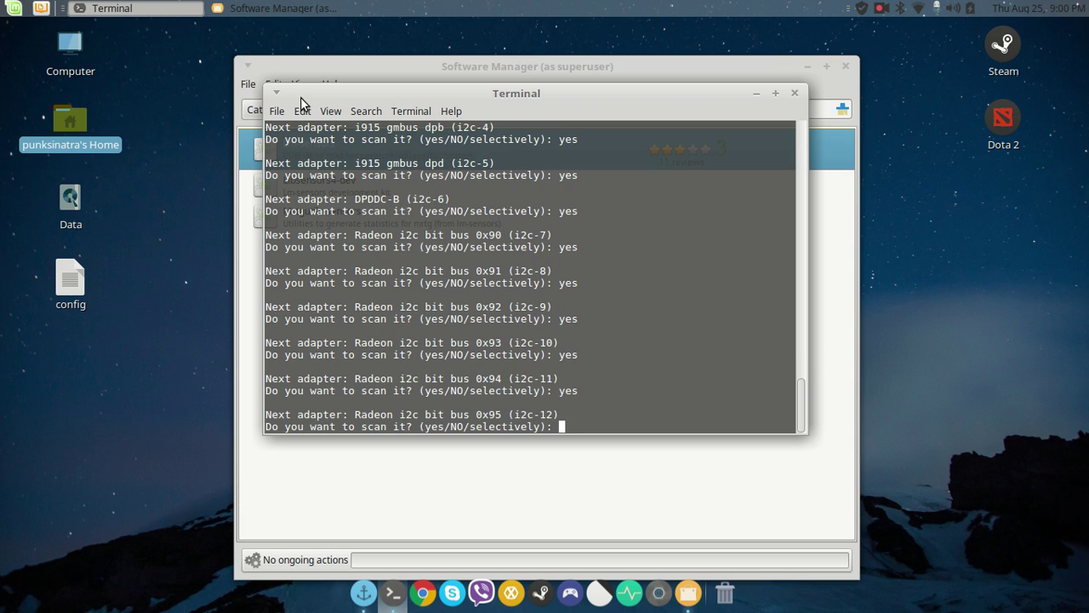
{"action": "type", "text": "yes"}
{"action": "key", "text": "Return"}
{"action": "type", "text": "yes"}
{"action": "key", "text": "Return"}
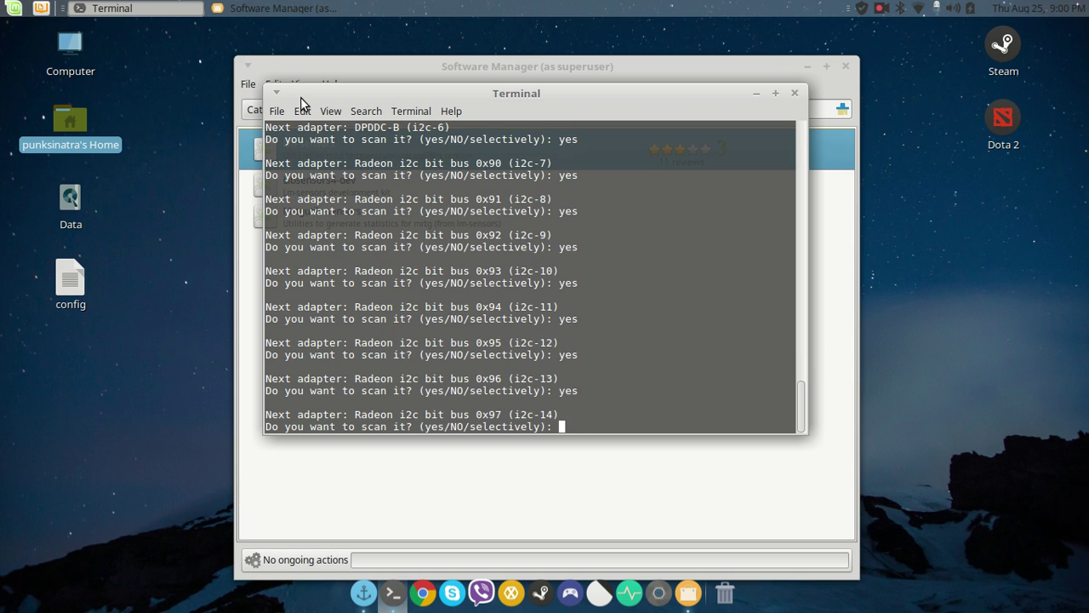
{"action": "type", "text": "yes"}
{"action": "key", "text": "Return"}
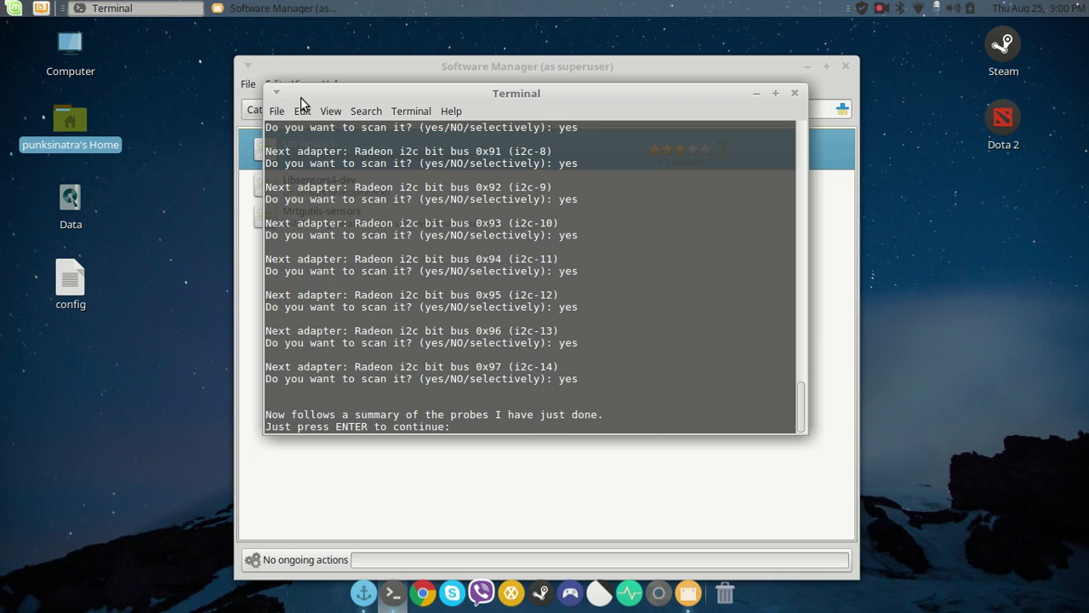
- Continue to the probe summary and answer yes to adding the coretemp driver lines automatically to /etc/modules
{"action": "key", "text": "Return"}
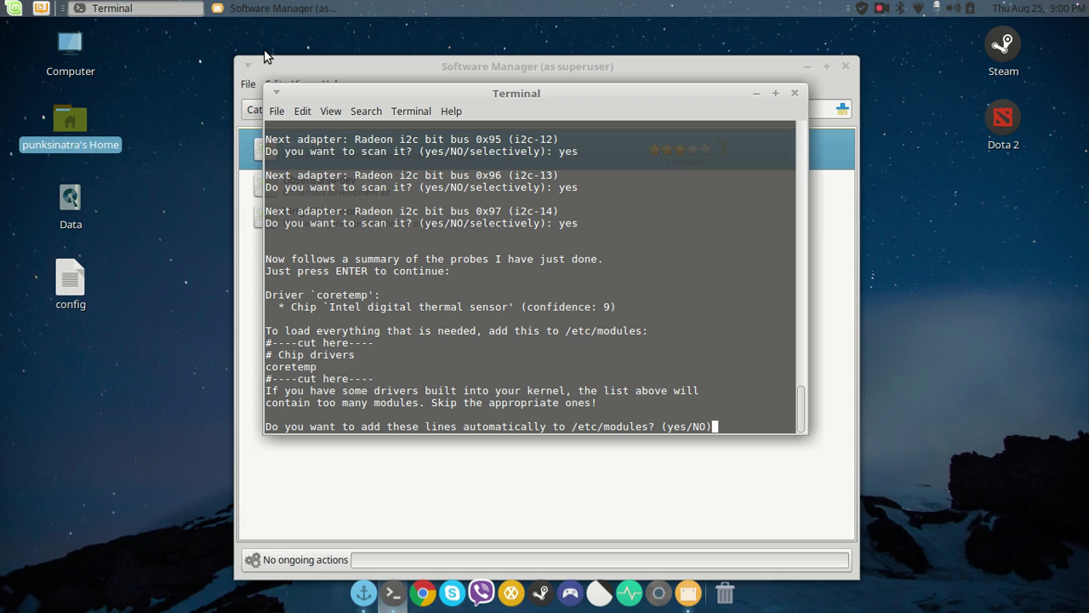
{"action": "type", "text": "yes"}
{"action": "key", "text": "Return"}
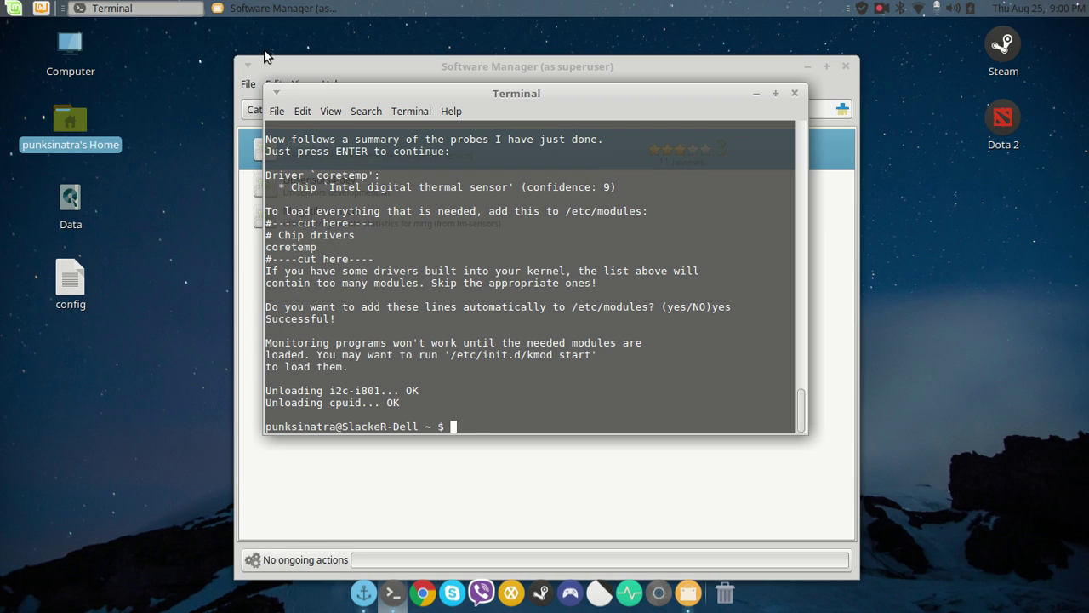
- Open the modules file for editing by running nano /etc/modules
{"action": "type", "text": "sudo"}
{"action": "key", "text": "BackSpace"}
{"action": "key", "text": "BackSpace"}
{"action": "key", "text": "BackSpace"}
{"action": "key", "text": "BackSpace"}
{"action": "type", "text": "nano /etc/modules"}
{"action": "key", "text": "Return"}
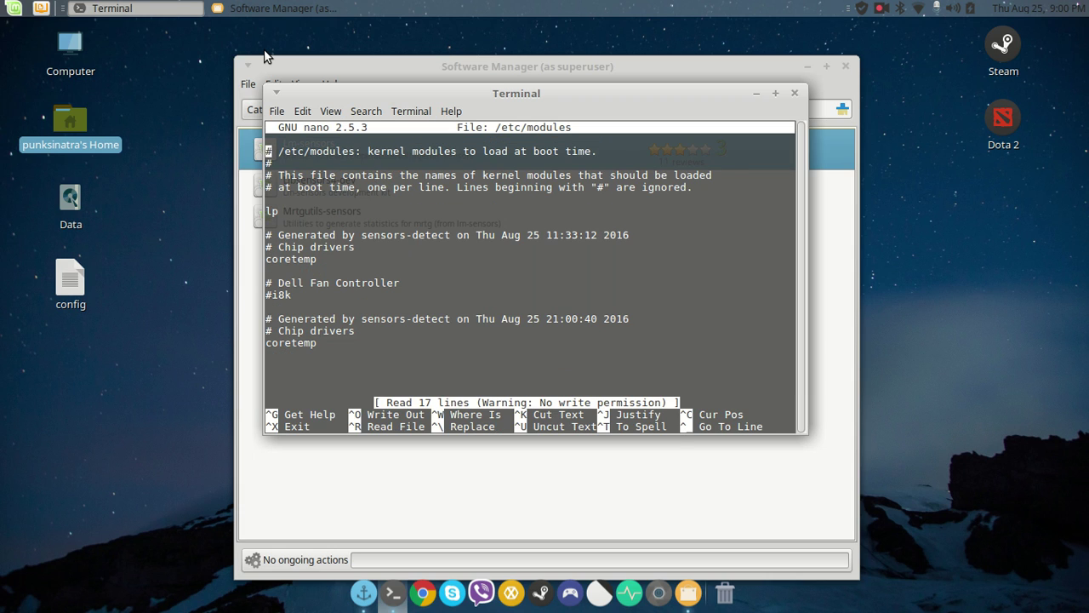
- Delete the last sensors-detect block, dated Thu Aug 25 21:00:40 2016, including its Chip drivers and coretemp lines, so the file ends at #i8k
{"action": "key", "text": "Down"}
{"action": "key", "text": "Down"}
{"action": "key", "text": "Down"}
{"action": "key", "text": "Down"}
{"action": "key", "text": "Down"}
{"action": "key", "text": "Down"}
{"action": "key", "text": "Down"}
{"action": "key", "text": "Down"}
{"action": "key", "text": "Down"}
{"action": "key", "text": "Down"}
{"action": "key", "text": "Down"}
{"action": "key", "text": "Down"}
{"action": "key", "text": "Up"}
{"action": "key", "text": "Up"}
{"action": "key", "text": "Down"}
{"action": "key", "text": "Down"}
{"action": "key", "text": "Down"}
{"action": "key", "text": "Down"}
{"action": "key", "text": "Down"}
{"action": "key", "text": "Down"}
{"action": "key", "text": "Right"}
{"action": "key", "text": "Right"}
{"action": "key", "text": "Right"}
{"action": "key", "text": "Right"}
{"action": "key", "text": "Right"}
{"action": "key", "text": "Right"}
{"action": "key", "text": "Right"}
{"action": "key", "text": "Right"}
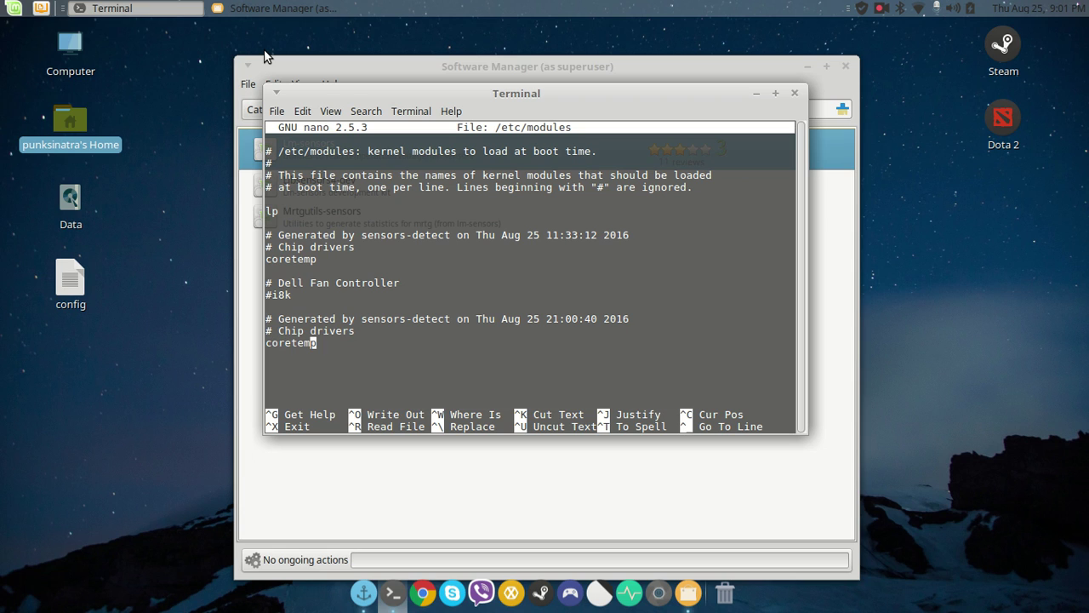
{"action": "key", "text": "BackSpace"}
{"action": "key", "text": "BackSpace"}
{"action": "key", "text": "BackSpace"}
{"action": "key", "text": "BackSpace"}
{"action": "key", "text": "BackSpace"}
{"action": "key", "text": "BackSpace"}
{"action": "key", "text": "BackSpace"}
{"action": "key", "text": "BackSpace"}
{"action": "key", "text": "BackSpace"}
{"action": "key", "text": "BackSpace"}
{"action": "key", "text": "BackSpace"}
{"action": "key", "text": "BackSpace"}
{"action": "key", "text": "BackSpace"}
{"action": "key", "text": "BackSpace"}
{"action": "key", "text": "BackSpace"}
{"action": "key", "text": "BackSpace"}
{"action": "key", "text": "BackSpace"}
{"action": "key", "text": "BackSpace"}
{"action": "key", "text": "BackSpace"}
{"action": "key", "text": "BackSpace"}
{"action": "key", "text": "BackSpace"}
{"action": "key", "text": "BackSpace"}
{"action": "key", "text": "BackSpace"}
{"action": "key", "text": "BackSpace"}
{"action": "key", "text": "BackSpace"}
{"action": "key", "text": "BackSpace"}
{"action": "key", "text": "BackSpace"}
{"action": "key", "text": "BackSpace"}
{"action": "key", "text": "BackSpace"}
{"action": "key", "text": "BackSpace"}
{"action": "key", "text": "BackSpace"}
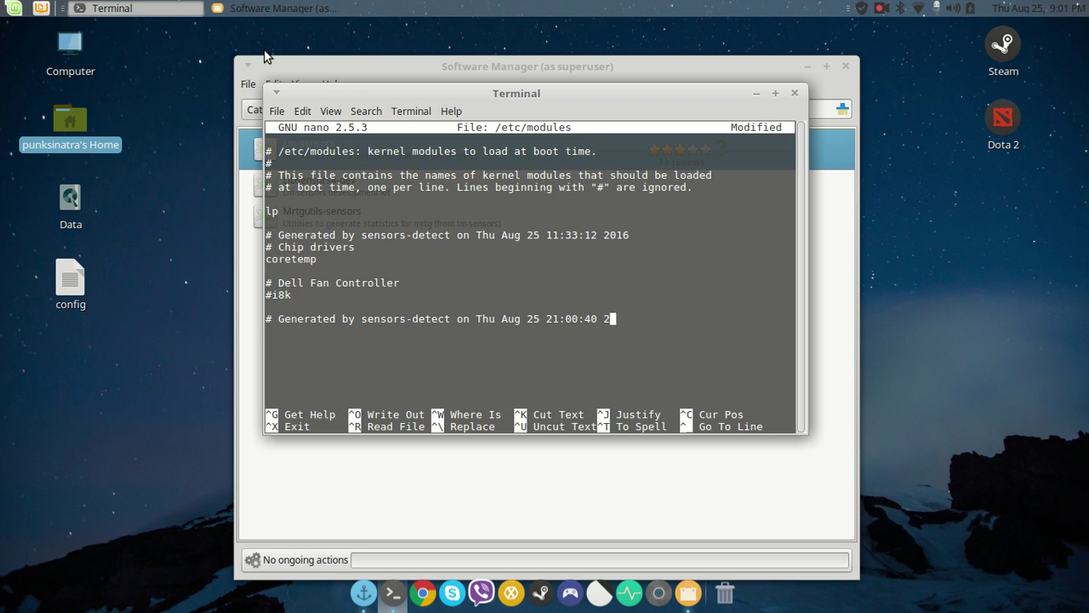
{"action": "key", "text": "BackSpace"}
{"action": "key", "text": "BackSpace"}
{"action": "key", "text": "BackSpace"}
{"action": "key", "text": "BackSpace"}
{"action": "key", "text": "BackSpace"}
{"action": "key", "text": "BackSpace"}
{"action": "key", "text": "BackSpace"}
{"action": "key", "text": "BackSpace"}
{"action": "key", "text": "BackSpace"}
{"action": "key", "text": "BackSpace"}
{"action": "key", "text": "BackSpace"}
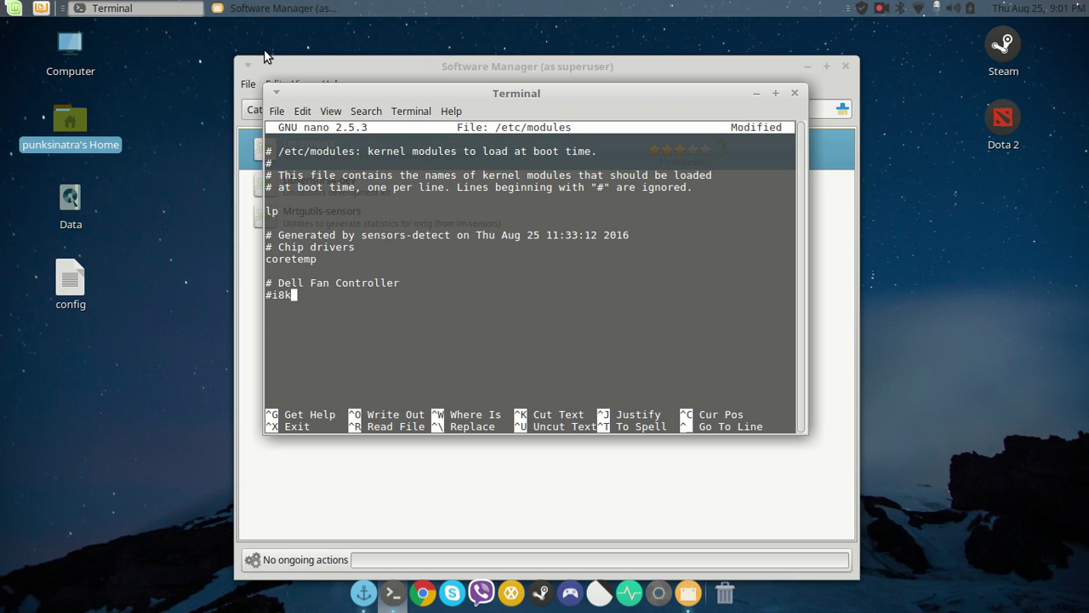
- Try to exit nano while saving the changes to /etc/modules
{"action": "key", "text": "ctrl+x"}
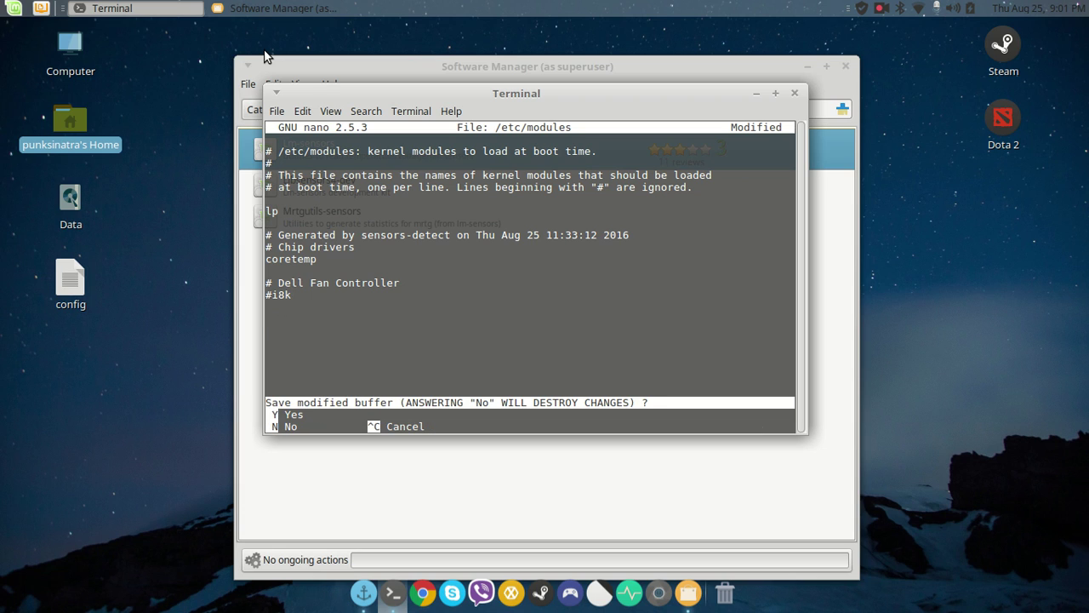
{"action": "key", "text": "y"}
{"action": "key", "text": "Return"}
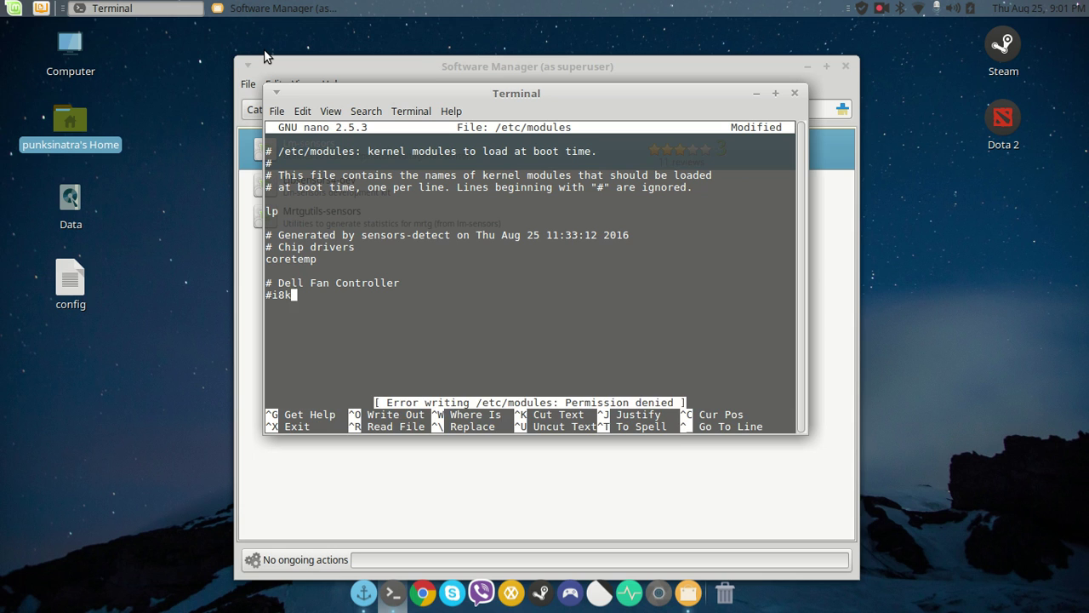
- Exit nano without saving the changes and reopen the modules file with root rights by running sudo nano /etc/modules
{"action": "key", "text": "ctrl+x"}
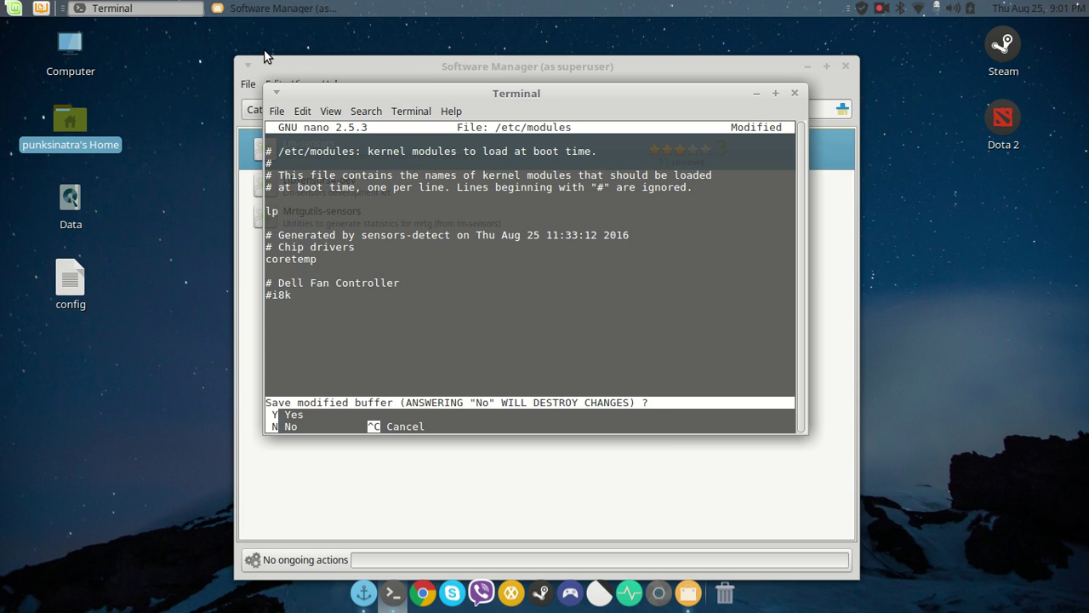
{"action": "type", "text": "natra@SlackeR-Dell ~ $ sudo"}
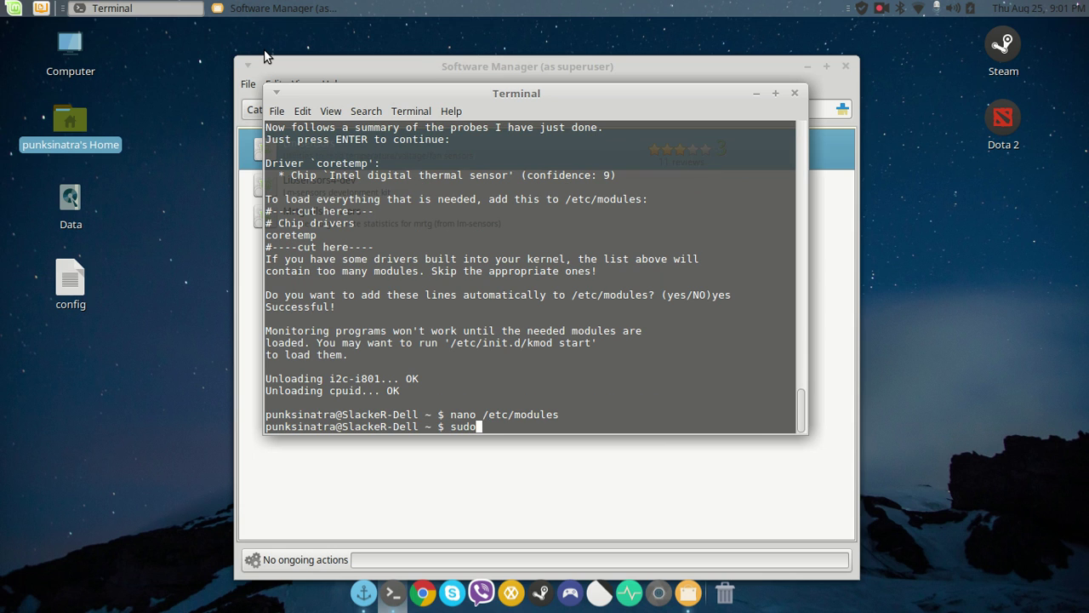
{"action": "type", "text": " nano /etc/modules"}
{"action": "key", "text": "Return"}
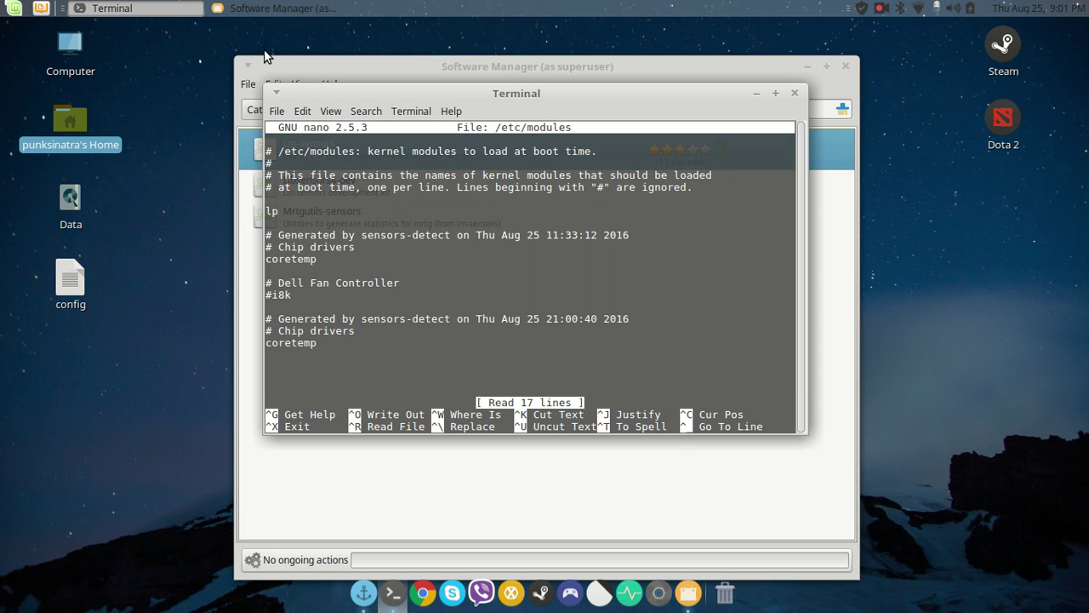
- Delete everything from the Dell Fan Controller comment through the Thu Aug 25 21:00:40 2016 sensors-detect block, keeping the first coretemp entry
{"action": "key", "text": "Down"}
{"action": "key", "text": "Down"}
{"action": "key", "text": "Down"}
{"action": "key", "text": "Down"}
{"action": "key", "text": "Down"}
{"action": "key", "text": "Down"}
{"action": "key", "text": "Down"}
{"action": "key", "text": "Down"}
{"action": "key", "text": "Down"}
{"action": "key", "text": "Down"}
{"action": "key", "text": "Down"}
{"action": "key", "text": "Delete"}
{"action": "key", "text": "Delete"}
{"action": "key", "text": "Delete"}
{"action": "key", "text": "Delete"}
{"action": "key", "text": "Delete"}
{"action": "key", "text": "Delete"}
{"action": "key", "text": "Delete"}
{"action": "key", "text": "Delete"}
{"action": "key", "text": "Delete"}
{"action": "key", "text": "Delete"}
{"action": "key", "text": "Delete"}
{"action": "key", "text": "Delete"}
{"action": "key", "text": "Delete"}
{"action": "key", "text": "Delete"}
{"action": "key", "text": "Delete"}
{"action": "key", "text": "Delete"}
{"action": "key", "text": "Delete"}
{"action": "key", "text": "Delete"}
{"action": "key", "text": "Delete"}
{"action": "key", "text": "Delete"}
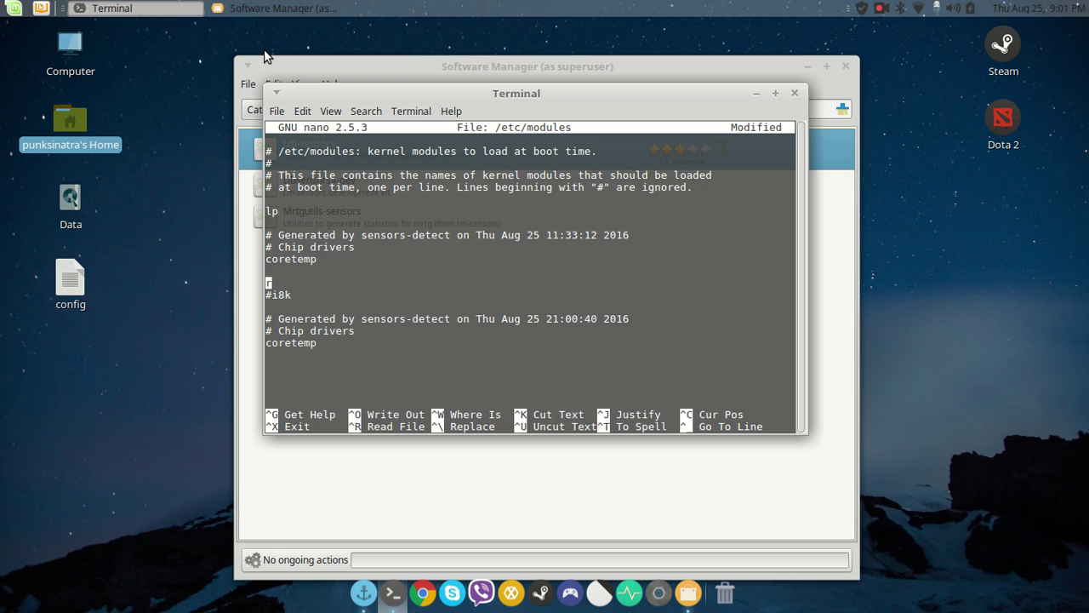
{"action": "key", "text": "Delete"}
{"action": "key", "text": "Delete"}
{"action": "key", "text": "Delete"}
{"action": "key", "text": "Delete"}
{"action": "key", "text": "Delete"}
{"action": "key", "text": "Delete"}
{"action": "key", "text": "Delete"}
{"action": "key", "text": "Delete"}
{"action": "key", "text": "Delete"}
{"action": "key", "text": "Delete"}
{"action": "key", "text": "Delete"}
{"action": "key", "text": "Delete"}
{"action": "key", "text": "Delete"}
{"action": "key", "text": "Delete"}
{"action": "key", "text": "Delete"}
{"action": "key", "text": "Delete"}
{"action": "key", "text": "Delete"}
{"action": "key", "text": "Delete"}
{"action": "key", "text": "Delete"}
{"action": "key", "text": "Delete"}
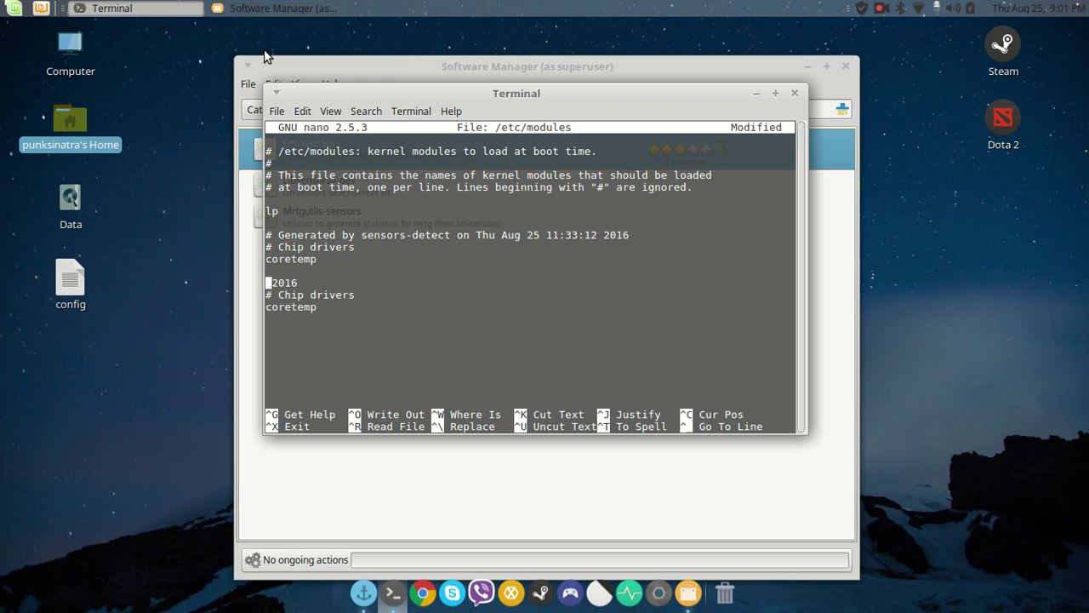
{"action": "key", "text": "Delete"}
{"action": "key", "text": "Delete"}
{"action": "key", "text": "Delete"}
{"action": "key", "text": "Delete"}
{"action": "key", "text": "Delete"}
{"action": "key", "text": "Delete"}
{"action": "key", "text": "Delete"}
{"action": "key", "text": "Delete"}
{"action": "key", "text": "Delete"}
{"action": "key", "text": "Delete"}
{"action": "key", "text": "Delete"}
{"action": "key", "text": "Delete"}
{"action": "key", "text": "Delete"}
{"action": "key", "text": "Delete"}
{"action": "key", "text": "Delete"}
{"action": "key", "text": "Delete"}
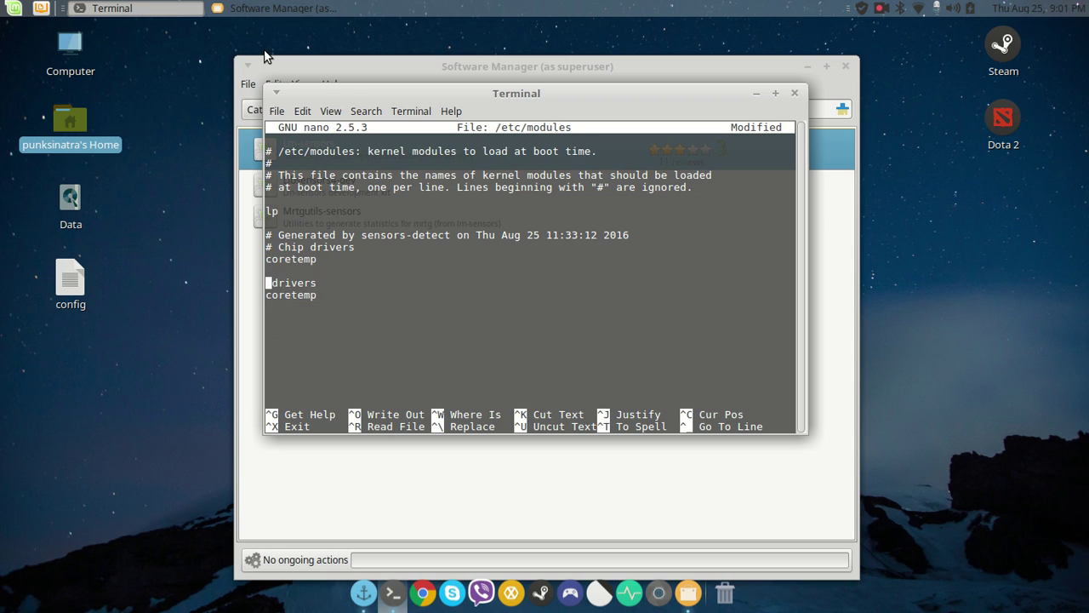
{"action": "key", "text": "Delete"}
{"action": "key", "text": "Delete"}
{"action": "key", "text": "Delete"}
{"action": "key", "text": "Delete"}
{"action": "key", "text": "Delete"}
{"action": "key", "text": "Delete"}
{"action": "key", "text": "Delete"}
{"action": "key", "text": "Delete"}
{"action": "key", "text": "Delete"}
{"action": "key", "text": "Delete"}
{"action": "key", "text": "Delete"}
{"action": "key", "text": "BackSpace"}
- Save the changes to /etc/modules under the same name and exit nano
{"action": "key", "text": "ctrl+x"}
{"action": "key", "text": "y"}
{"action": "key", "text": "Return"}
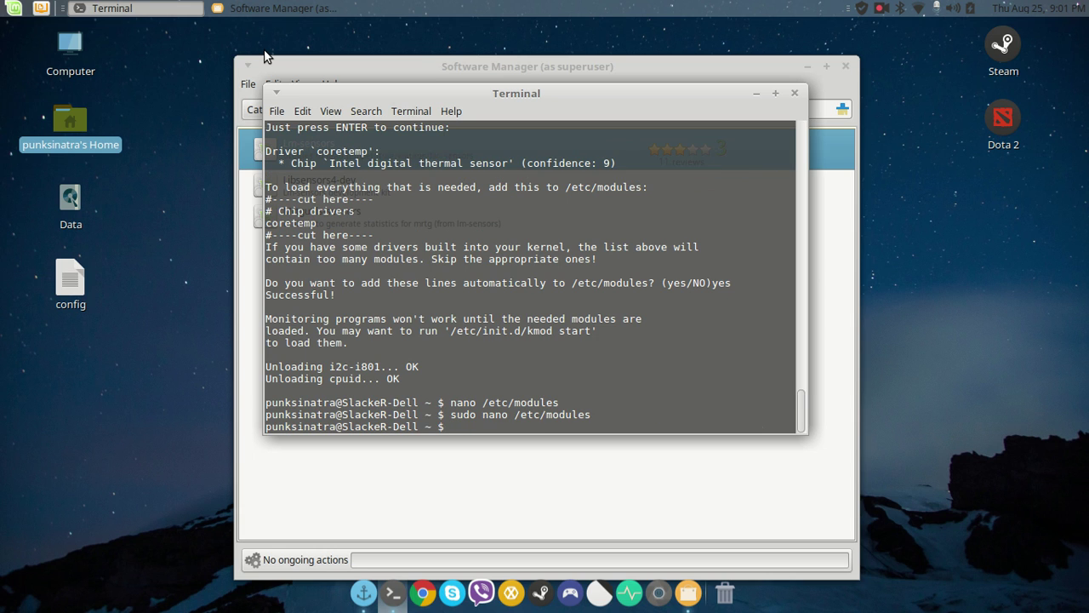
- Clear the terminal and run sensors to read the hardware temperatures
{"action": "type", "text": "clear"}
{"action": "key", "text": "Return"}
{"action": "type", "text": "sens"}
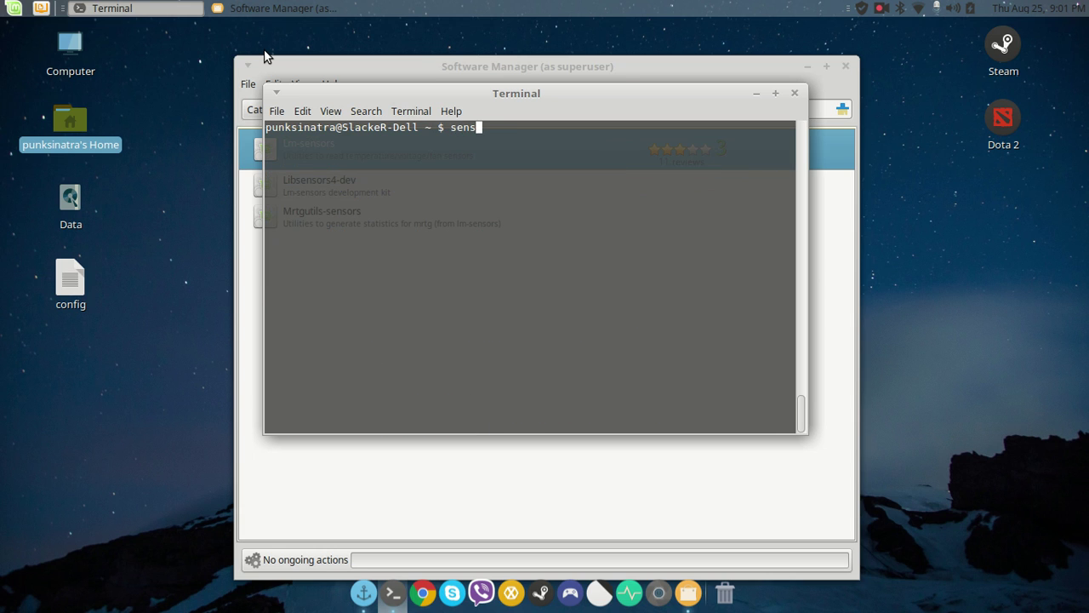
{"action": "type", "text": "ors"}
{"action": "key", "text": "Return"}
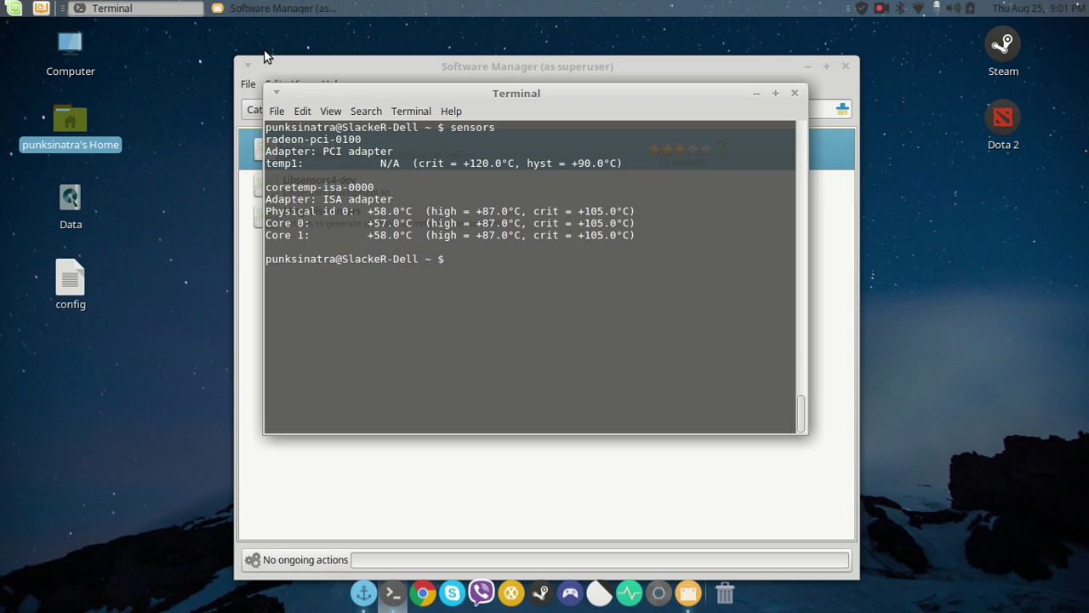
- Clear the terminal, switch to Software Manager and search for i8kutils
{"action": "type", "text": "clear"}
{"action": "key", "text": "Return"}
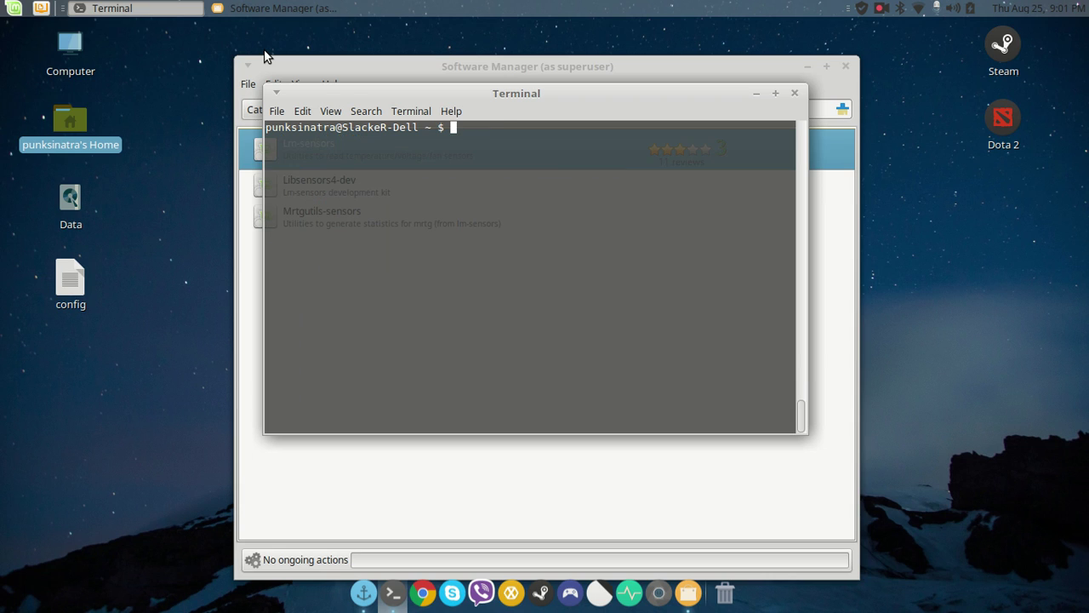
{"action": "left_click", "coordinate": [385, 58]}
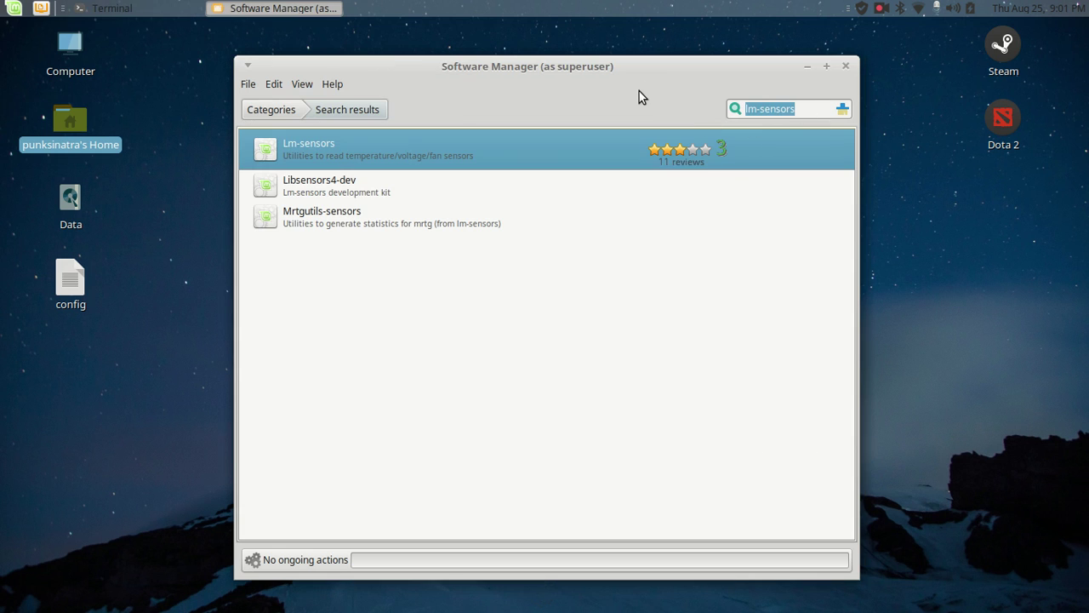
{"action": "key", "text": "alt+Tab"}
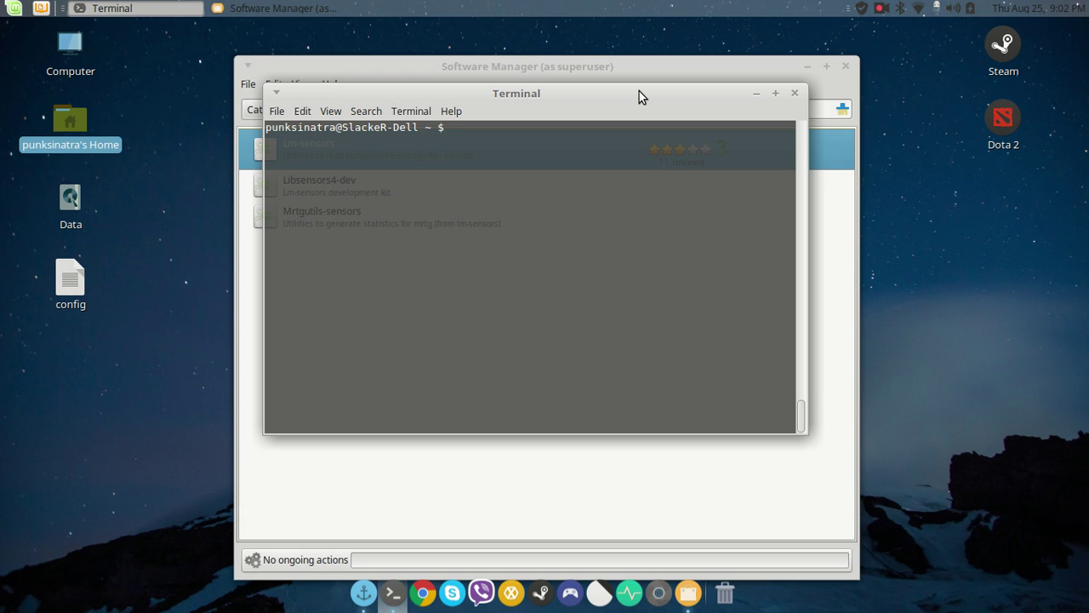
{"action": "key", "text": "alt+Tab"}
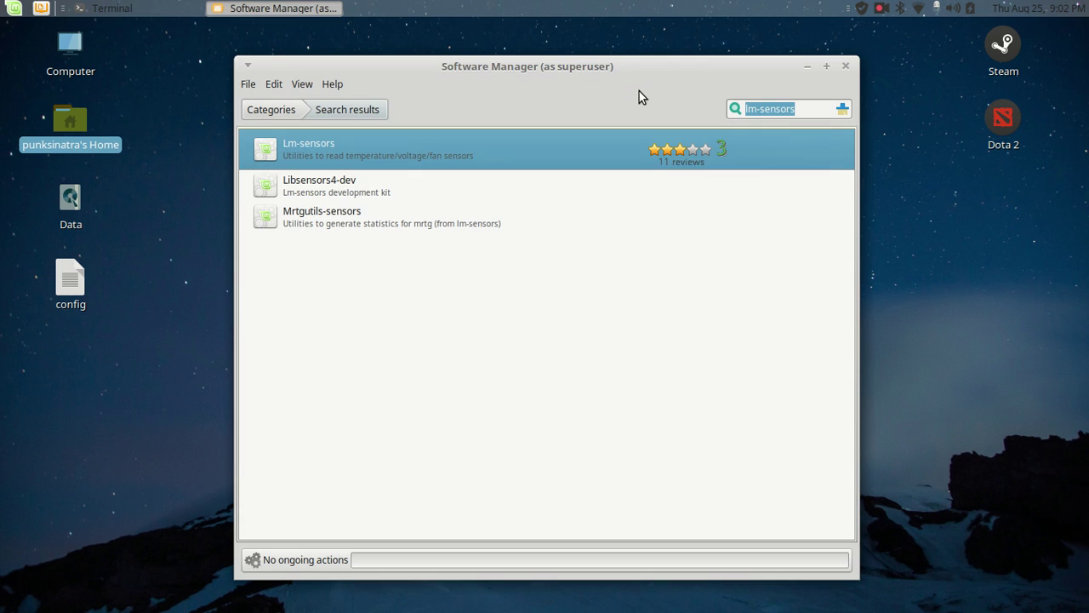
{"action": "type", "text": "i"}
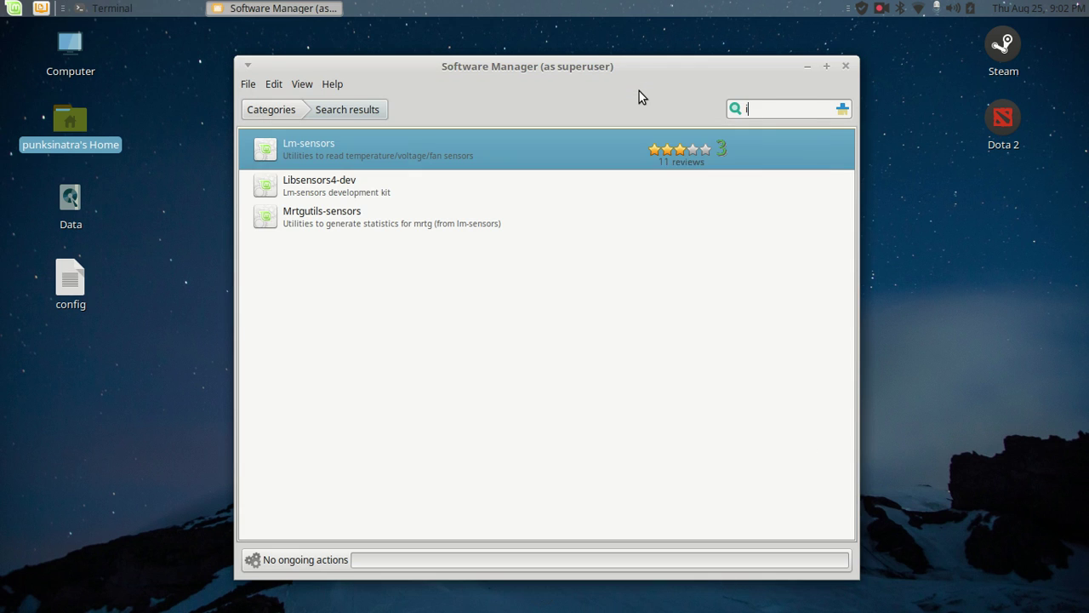
{"action": "type", "text": "8kutils"}
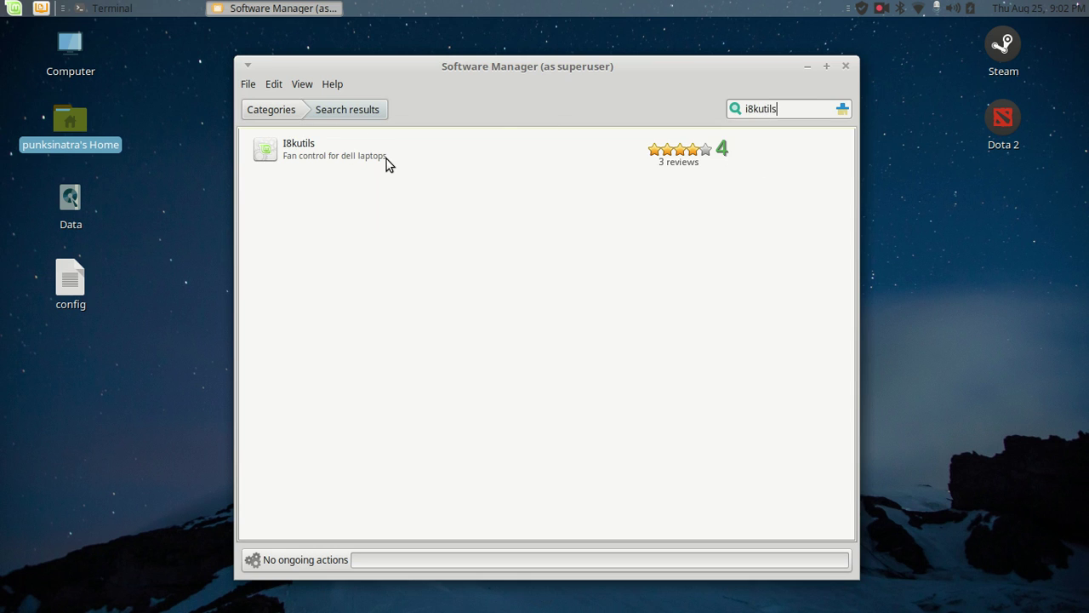
- Switch back to the Terminal, run sudo apt-get install i8kutils and accept the installation
{"action": "key", "text": "alt+Tab"}
{"action": "type", "text": "sudo"}
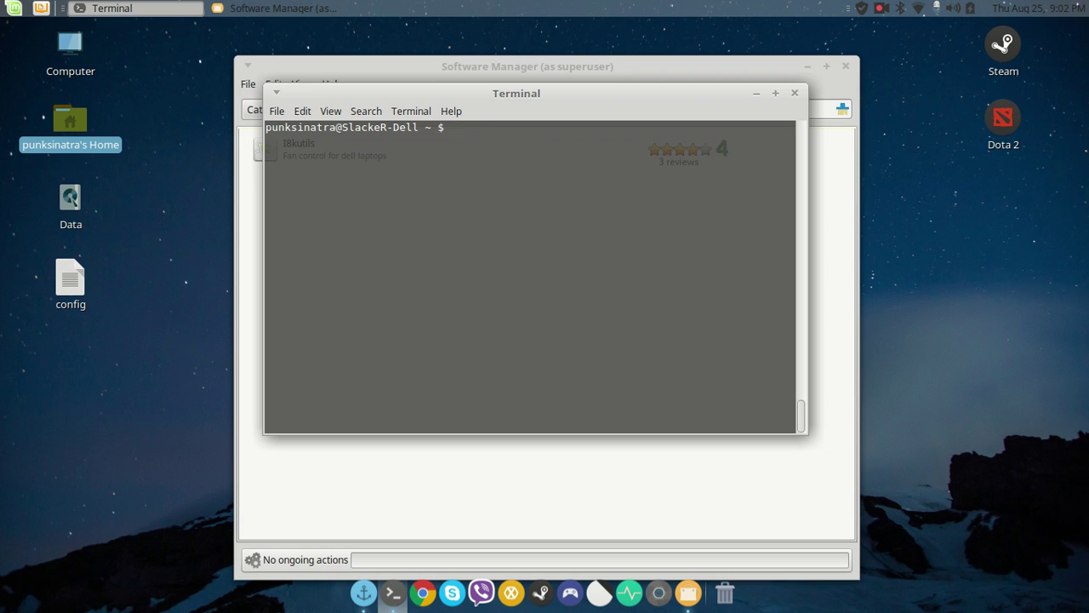
{"action": "type", "text": " apt-get install i"}
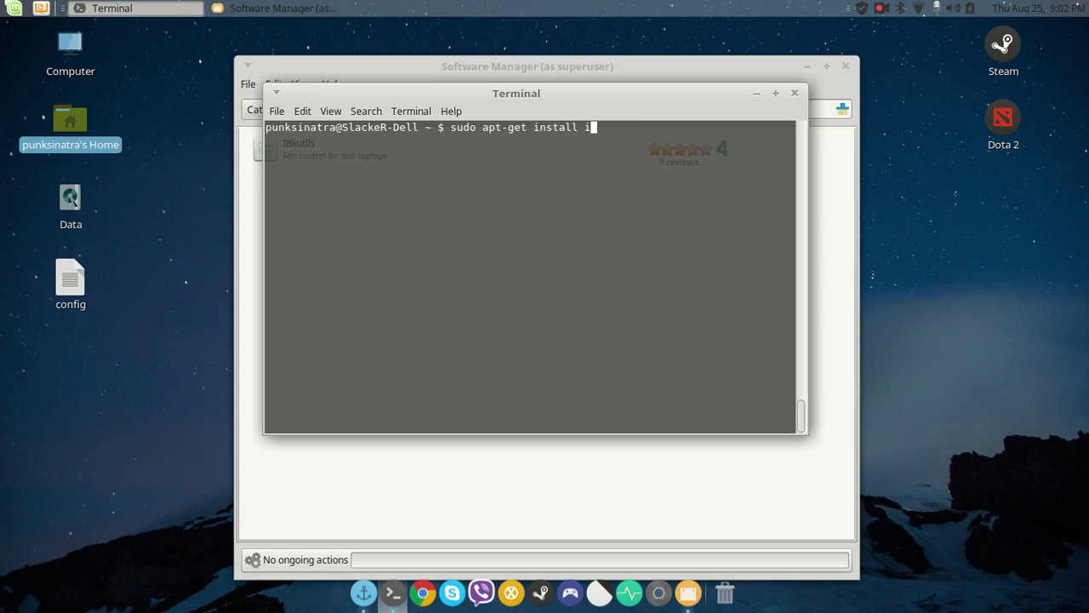
{"action": "type", "text": "8kutils"}
{"action": "key", "text": "Return"}
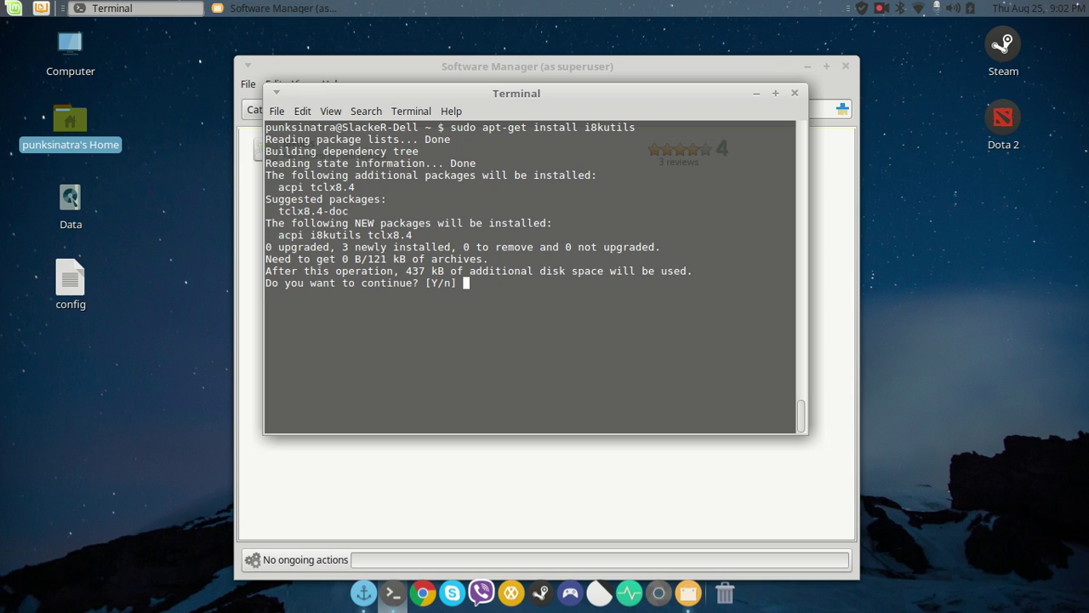
{"action": "key", "text": "Return"}
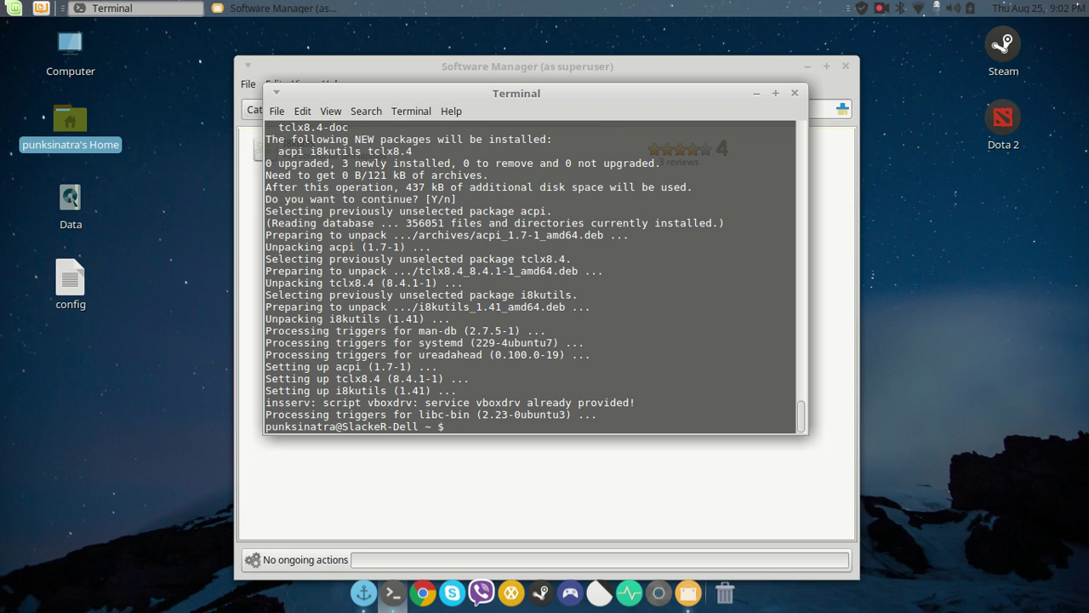
- Run sensors again to check the readings after the i8kutils installation, and clear the terminal
{"action": "type", "text": "sensors"}
{"action": "key", "text": "Return"}
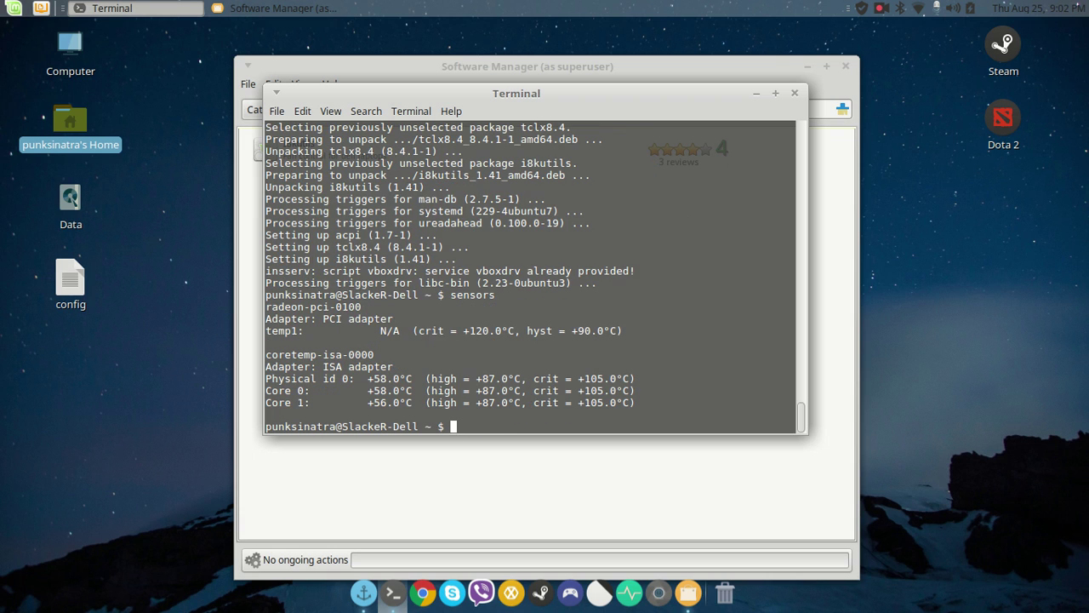
{"action": "type", "text": "clear"}
{"action": "key", "text": "Return"}
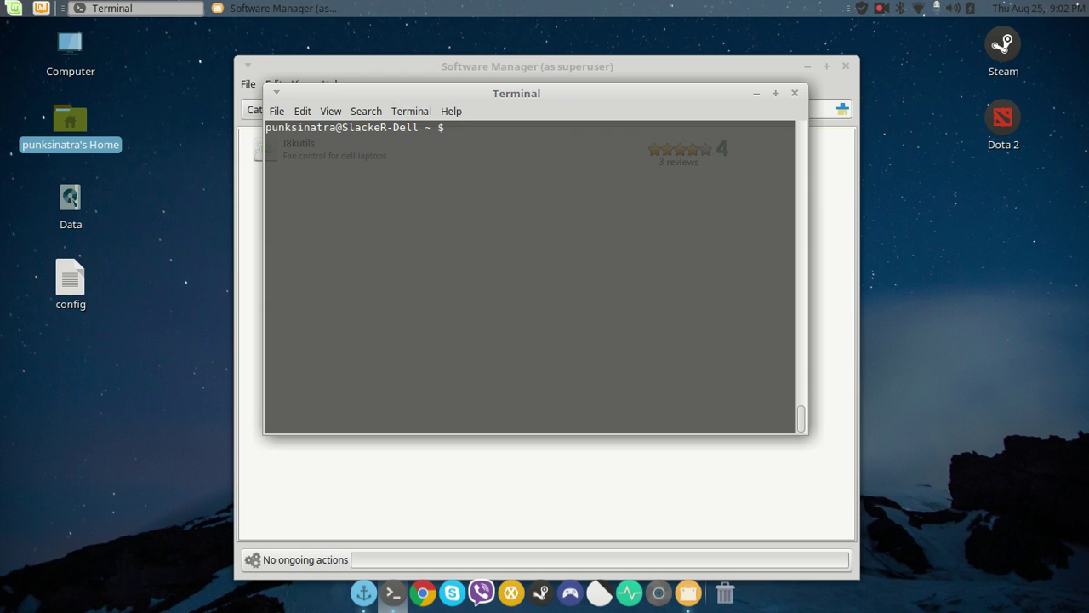
- Close Software Manager and open the fan configuration as root by running sudo leafpad /etc/i8kmon.conf in the Terminal
{"action": "left_click", "coordinate": [628, 81]}
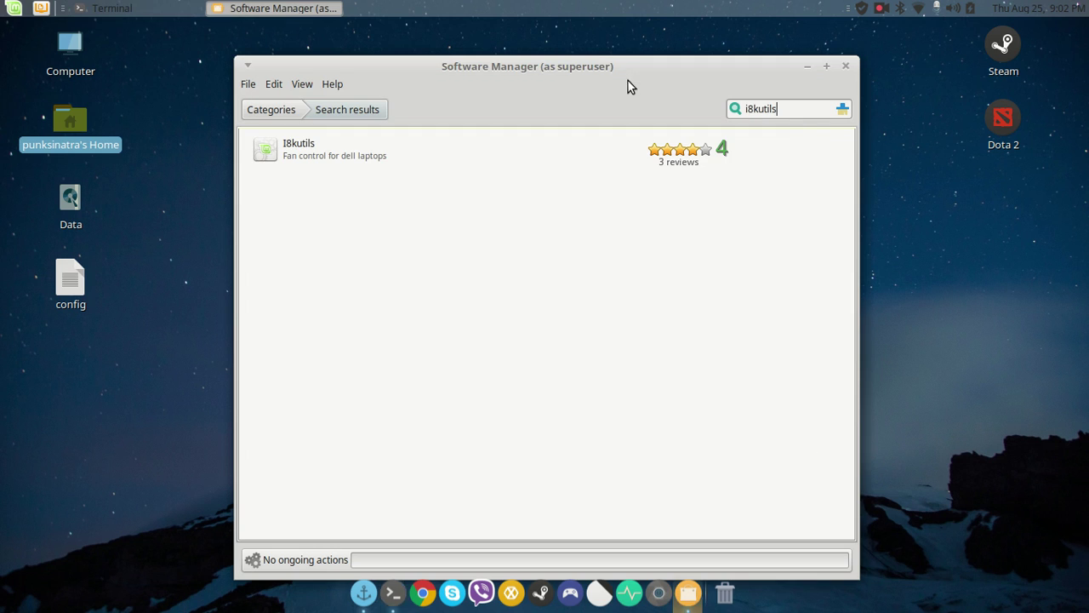
{"action": "left_click", "coordinate": [844, 66]}
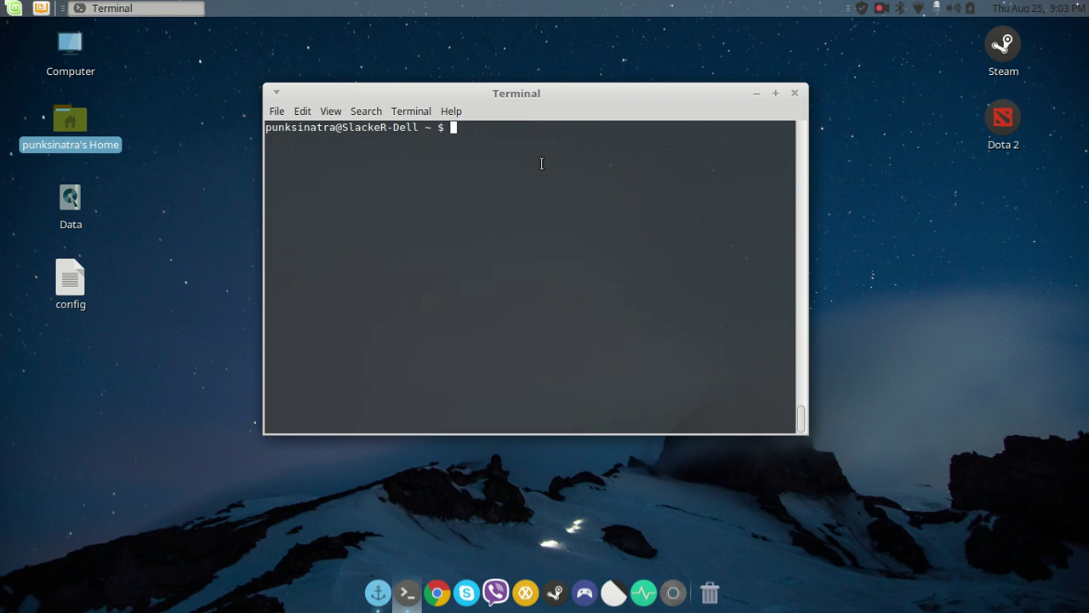
{"action": "type", "text": "sudo le"}
{"action": "type", "text": "afpad "}
{"action": "type", "text": "/etc/i"}
{"action": "type", "text": "ne"}
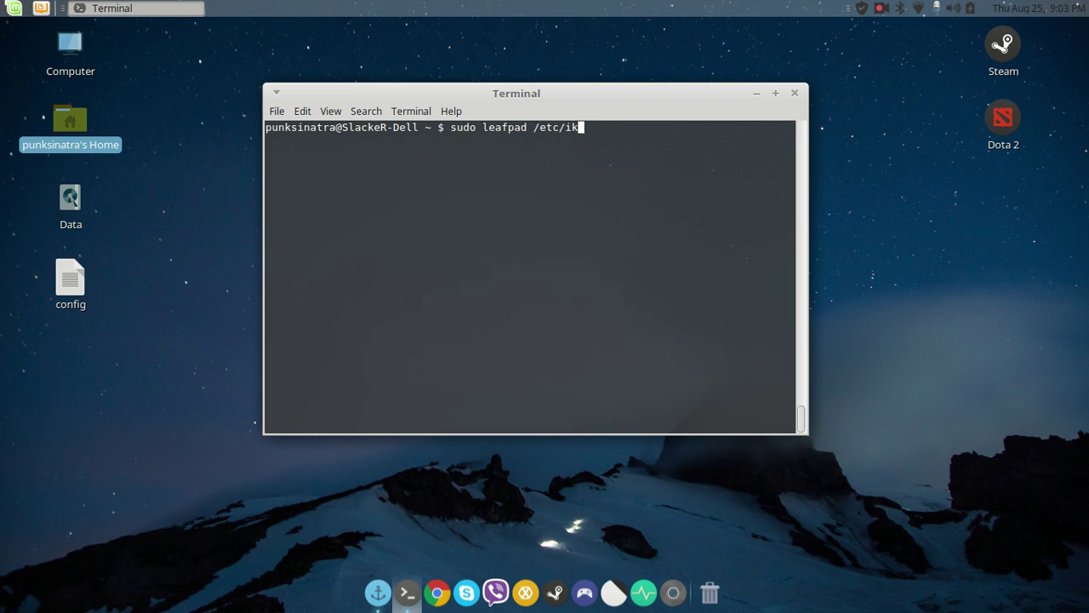
{"action": "key", "text": "BackSpace"}
{"action": "key", "text": "BackSpace"}
{"action": "type", "text": "8k"}
{"action": "key", "text": "BackSpace"}
{"action": "key", "text": "BackSpace"}
{"action": "type", "text": "8kmon.conf"}
{"action": "key", "text": "Return"}
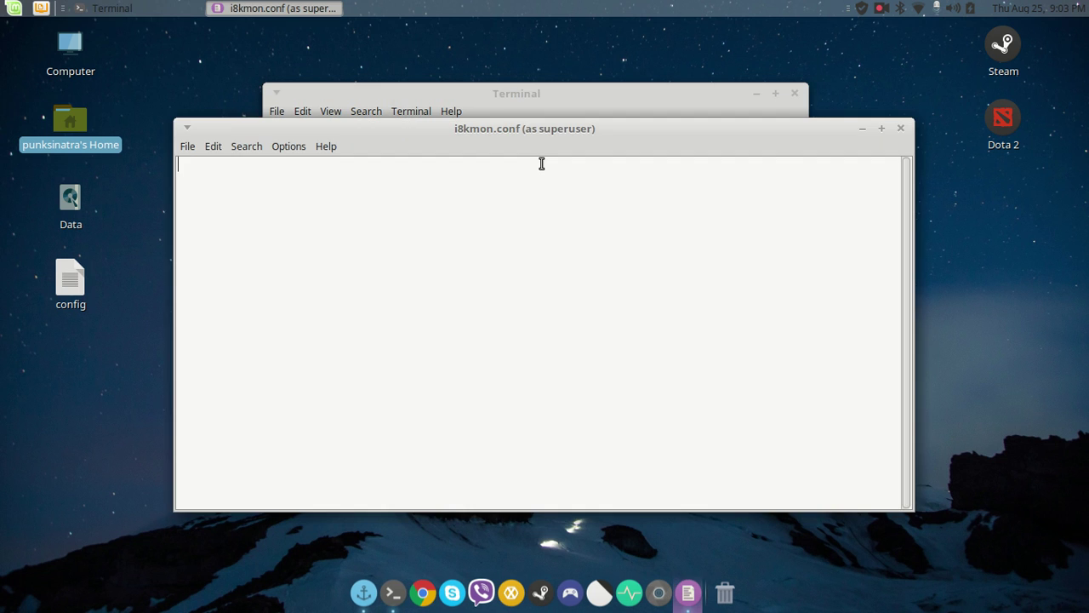
- Copy the entire contents of the config file on the desktop into the empty i8kmon.conf
{"action": "double_click", "coordinate": [68, 276]}
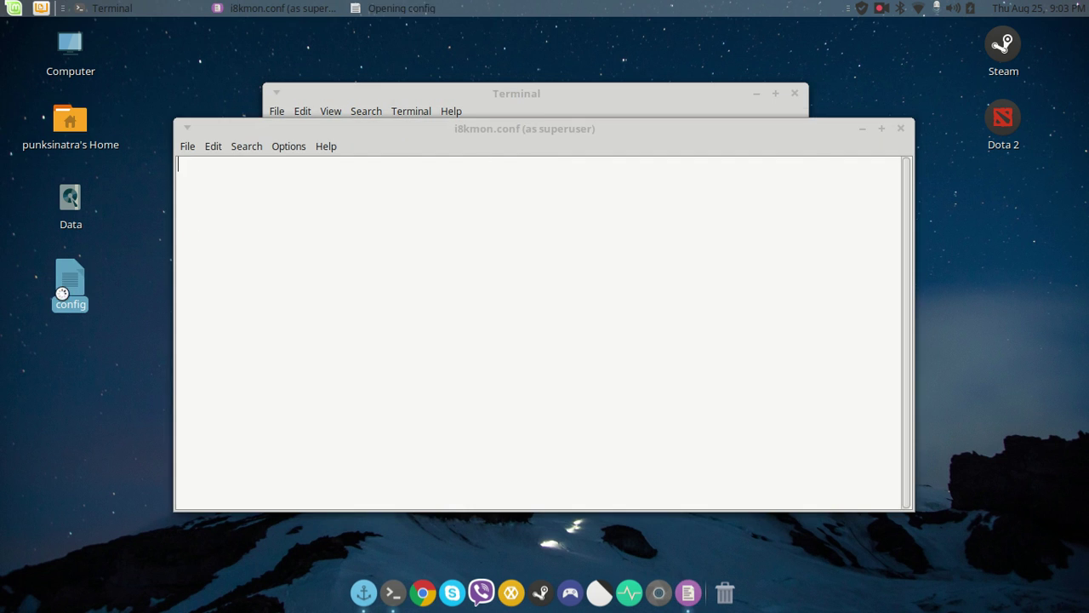
{"action": "key", "text": "ctrl+a"}
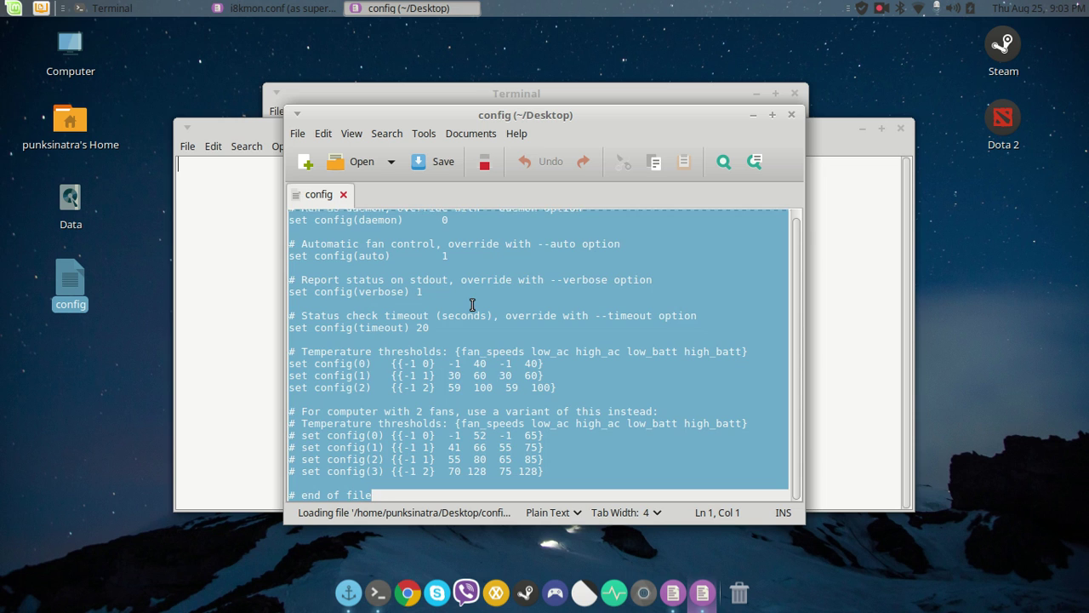
{"action": "key", "text": "ctrl+c"}
{"action": "left_click", "coordinate": [848, 211]}
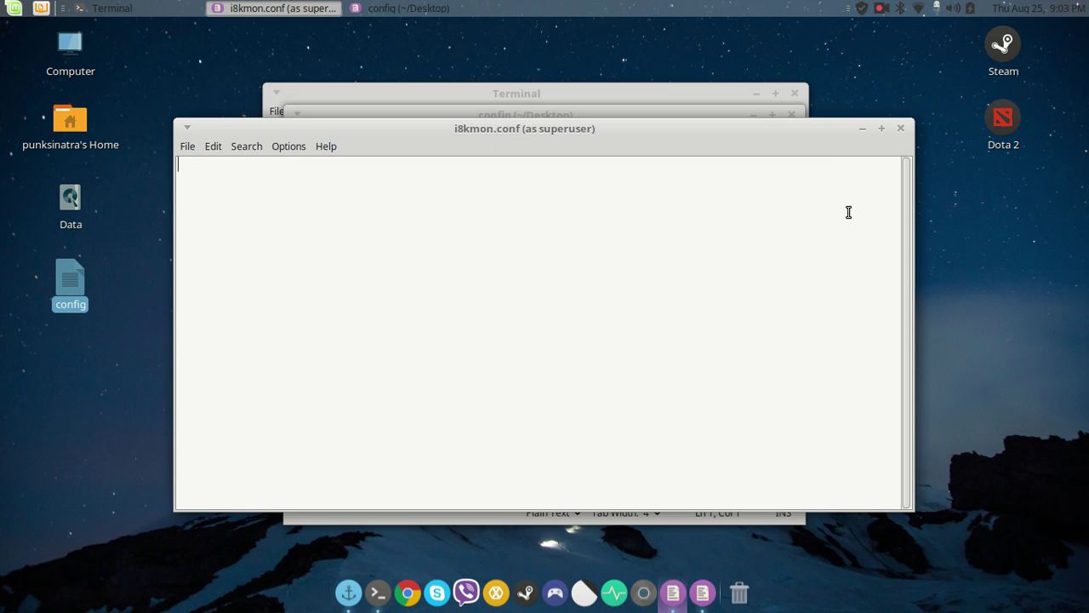
{"action": "key", "text": "ctrl+v"}
- Close the desktop config file's window and bring i8kmon.conf back to the front
{"action": "left_click", "coordinate": [669, 94]}
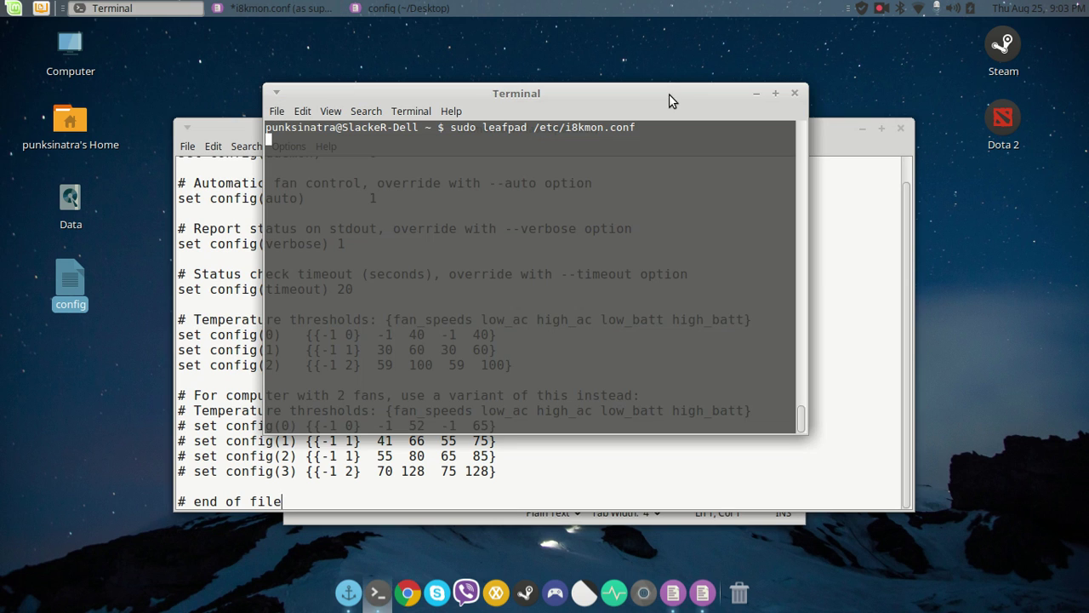
{"action": "left_click", "coordinate": [703, 592]}
{"action": "left_click", "coordinate": [791, 115]}
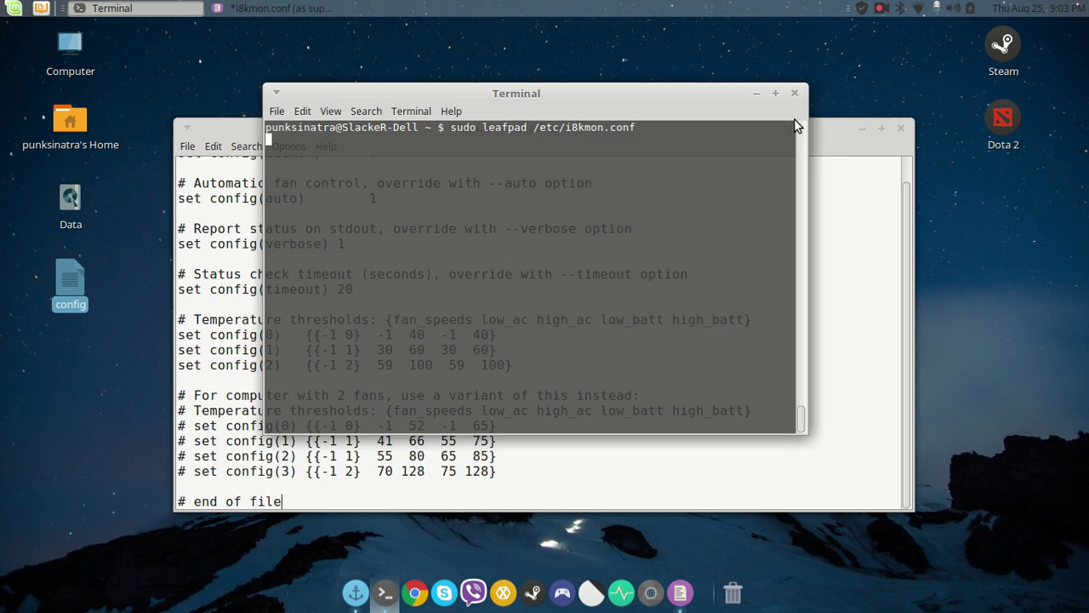
{"action": "left_click", "coordinate": [588, 282]}
- Review the i8kmon.conf sections: the general daemon, auto, verbose and timeout settings, the active temperature thresholds, and the commented two-fan variant
{"action": "scroll", "coordinate": [588, 281], "scroll_direction": "up", "scroll_amount": 1}
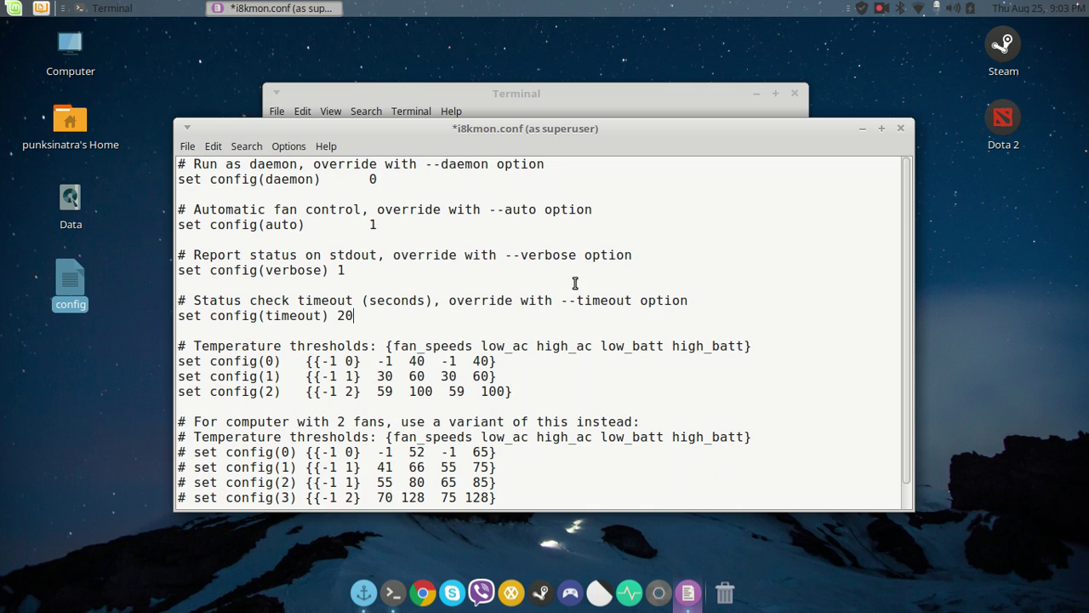
{"action": "scroll", "coordinate": [511, 274], "scroll_direction": "down", "scroll_amount": 1}
{"action": "scroll", "coordinate": [474, 271], "scroll_direction": "up", "scroll_amount": 1}
{"action": "left_click_drag", "start_coordinate": [357, 317], "coordinate": [126, 163]}
{"action": "scroll", "coordinate": [366, 334], "scroll_direction": "down", "scroll_amount": 1}
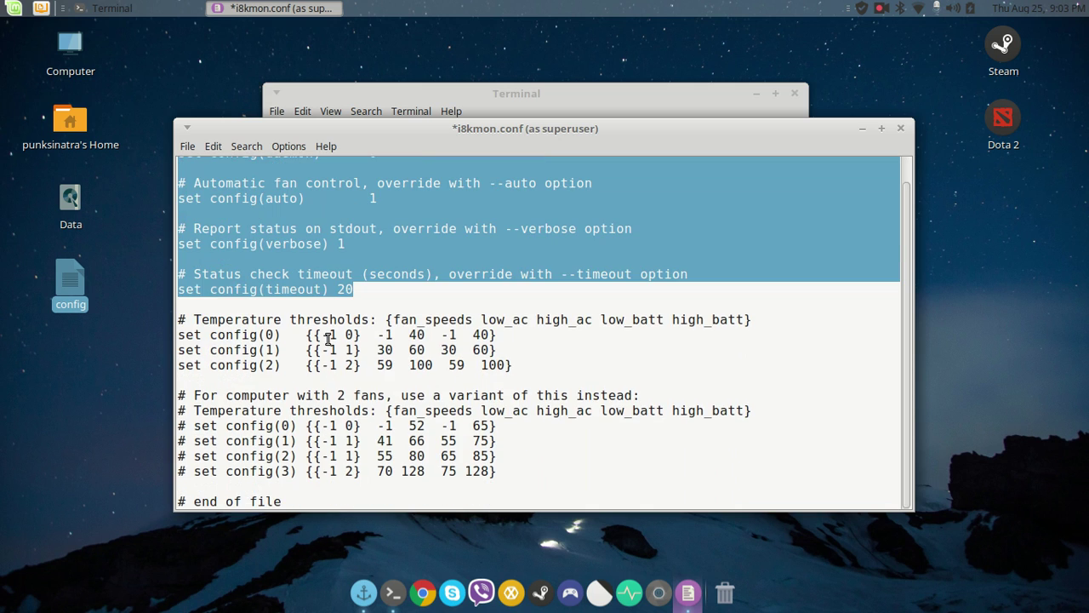
{"action": "left_click_drag", "start_coordinate": [178, 320], "coordinate": [550, 365]}
{"action": "left_click_drag", "start_coordinate": [516, 475], "coordinate": [177, 397]}
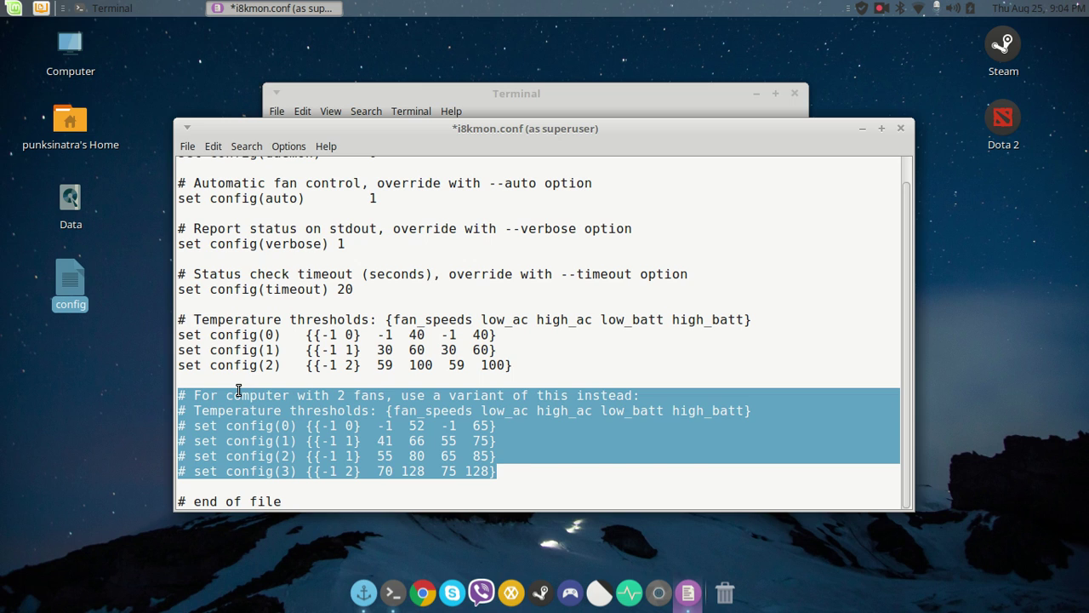
{"action": "key", "text": "Down"}
{"action": "key", "text": "Up"}
{"action": "key", "text": "Up"}
{"action": "key", "text": "Up"}
{"action": "key", "text": "Up"}
{"action": "key", "text": "Up"}
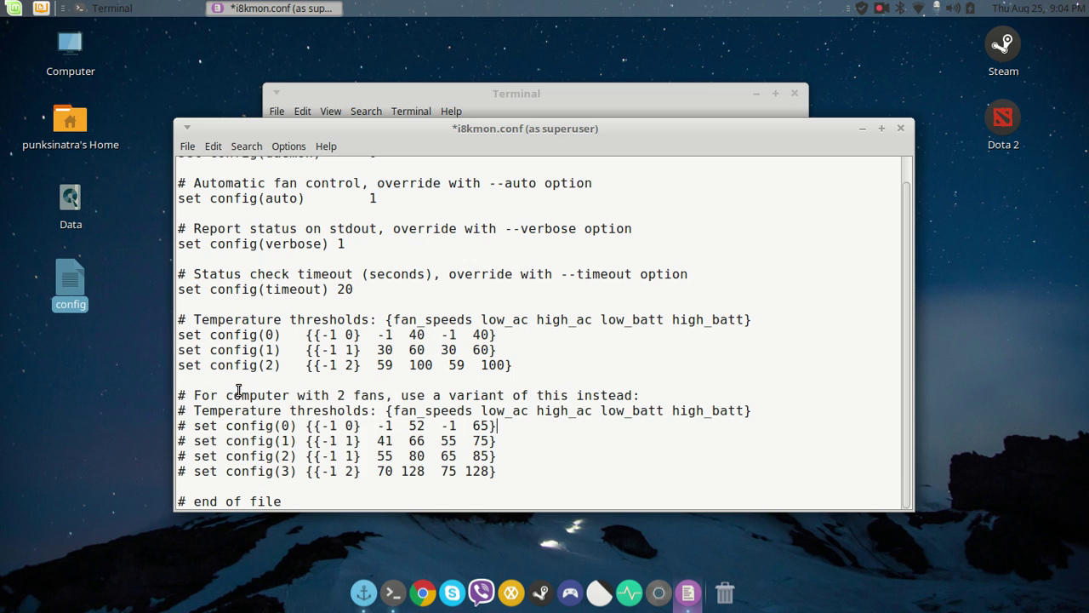
- Examine the fan speeds and the low and high AC and battery temperature thresholds on the active config(0), config(1) and config(2) lines
{"action": "key", "text": "Left"}
{"action": "key", "text": "Left"}
{"action": "key", "text": "Left"}
{"action": "key", "text": "Left"}
{"action": "key", "text": "Left"}
{"action": "key", "text": "Left"}
{"action": "key", "text": "Left"}
{"action": "key", "text": "Left"}
{"action": "key", "text": "Left"}
{"action": "key", "text": "Up"}
{"action": "key", "text": "Up"}
{"action": "key", "text": "Up"}
{"action": "key", "text": "Up"}
{"action": "key", "text": "Up"}
{"action": "key", "text": "Left"}
{"action": "key", "text": "Left"}
{"action": "key", "text": "Left"}
{"action": "key", "text": "Left"}
{"action": "key", "text": "Left"}
{"action": "key", "text": "Left"}
{"action": "key", "text": "Left"}
{"action": "key", "text": "Left"}
{"action": "key", "text": "Down"}
{"action": "key", "text": "Down"}
{"action": "key", "text": "Right"}
{"action": "key", "text": "Down"}
{"action": "key", "text": "Down"}
{"action": "key", "text": "Up"}
{"action": "key", "text": "Up"}
{"action": "key", "text": "Down"}
{"action": "key", "text": "Right"}
{"action": "key", "text": "Right"}
{"action": "key", "text": "Right"}
{"action": "key", "text": "Right"}
{"action": "key", "text": "Right"}
{"action": "key", "text": "Right"}
{"action": "key", "text": "Right"}
{"action": "key", "text": "Right"}
{"action": "key", "text": "Right"}
{"action": "key", "text": "Right"}
{"action": "key", "text": "Right"}
{"action": "key", "text": "Right"}
{"action": "key", "text": "Right"}
{"action": "key", "text": "Right"}
{"action": "key", "text": "Right"}
{"action": "key", "text": "Left"}
{"action": "key", "text": "Left"}
{"action": "key", "text": "Left"}
{"action": "key", "text": "Left"}
{"action": "key", "text": "Left"}
{"action": "key", "text": "Left"}
{"action": "key", "text": "Left"}
{"action": "key", "text": "Left"}
{"action": "key", "text": "Left"}
{"action": "key", "text": "Right"}
{"action": "key", "text": "Right"}
{"action": "key", "text": "Right"}
{"action": "key", "text": "Right"}
{"action": "key", "text": "Right"}
{"action": "key", "text": "Right"}
{"action": "key", "text": "Right"}
{"action": "key", "text": "Right"}
{"action": "key", "text": "Right"}
{"action": "key", "text": "Right"}
{"action": "key", "text": "Right"}
{"action": "key", "text": "Right"}
{"action": "key", "text": "Left"}
{"action": "key", "text": "Left"}
{"action": "key", "text": "Left"}
{"action": "key", "text": "Left"}
{"action": "key", "text": "Left"}
{"action": "key", "text": "Left"}
{"action": "key", "text": "Left"}
{"action": "key", "text": "Left"}
{"action": "key", "text": "Left"}
{"action": "key", "text": "Left"}
{"action": "key", "text": "Down"}
{"action": "key", "text": "Left"}
{"action": "key", "text": "Right"}
{"action": "key", "text": "Up"}
{"action": "key", "text": "Down"}
{"action": "key", "text": "Left"}
{"action": "key", "text": "Left"}
{"action": "key", "text": "Right"}
{"action": "key", "text": "Right"}
{"action": "key", "text": "Down"}
{"action": "key", "text": "Left"}
{"action": "key", "text": "Left"}
- Compare the active temperature threshold block with the commented variant for computers with two fans
{"action": "left_click_drag", "start_coordinate": [518, 370], "coordinate": [174, 324]}
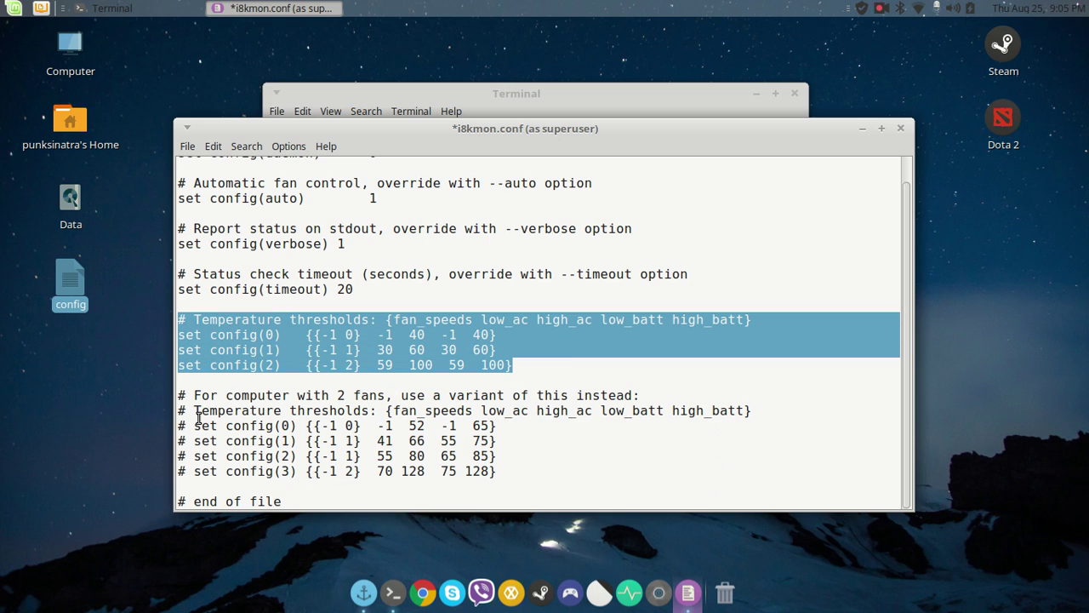
{"action": "left_click_drag", "start_coordinate": [178, 395], "coordinate": [541, 471]}
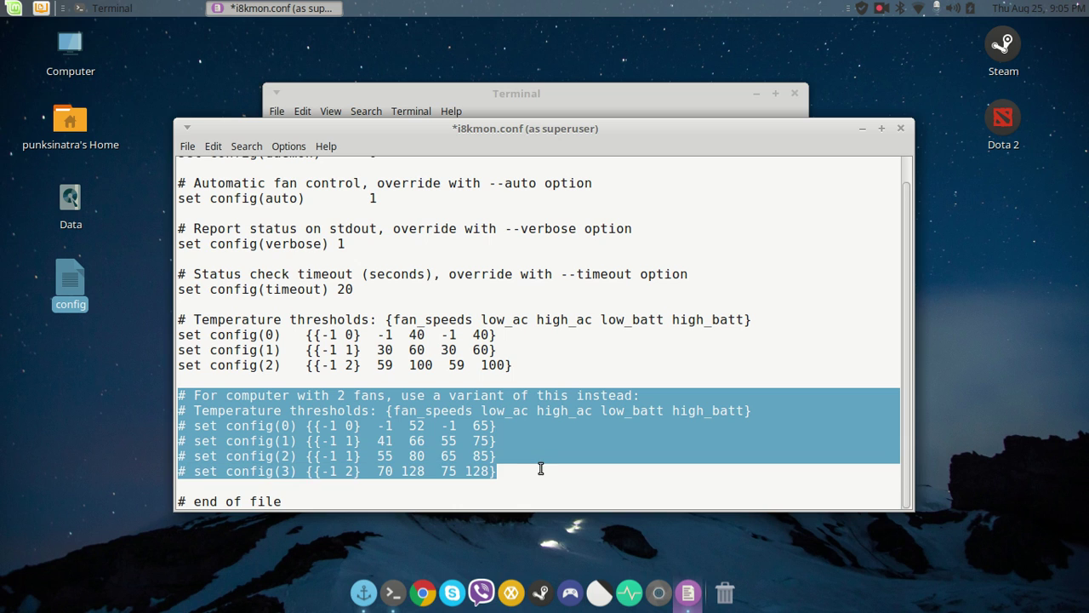
{"action": "left_click", "coordinate": [189, 410]}
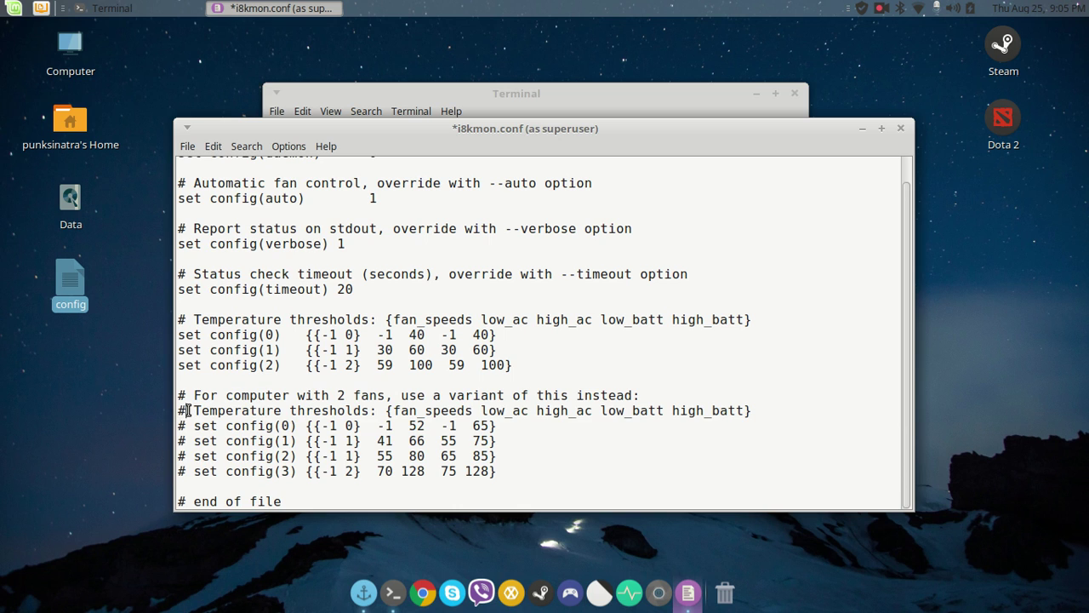
{"action": "left_click_drag", "start_coordinate": [178, 426], "coordinate": [522, 471]}
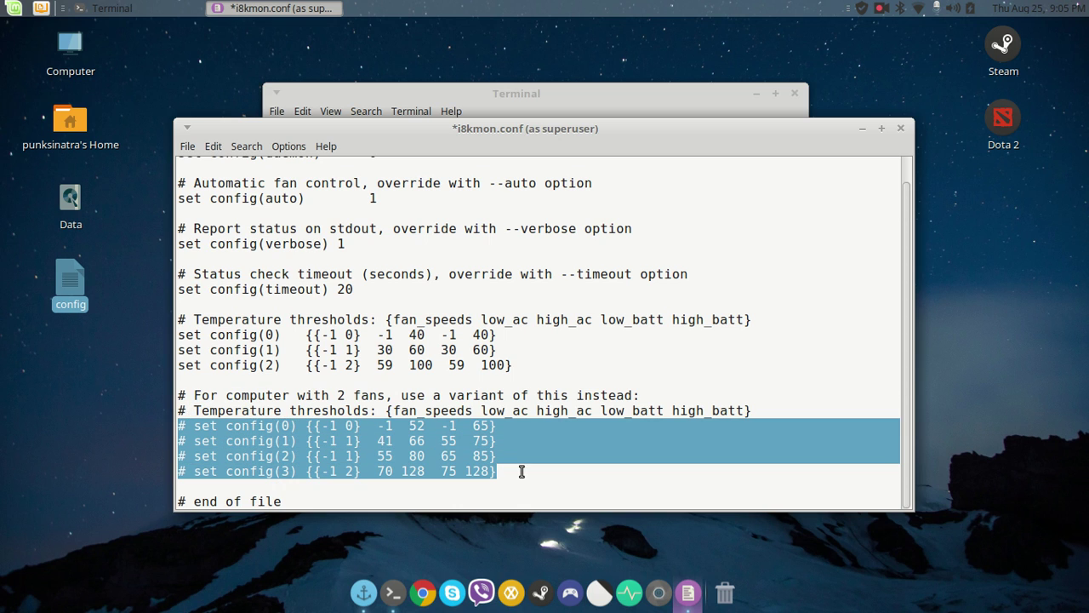
- Save i8kmon.conf and close the text editor
{"action": "left_click", "coordinate": [195, 151]}
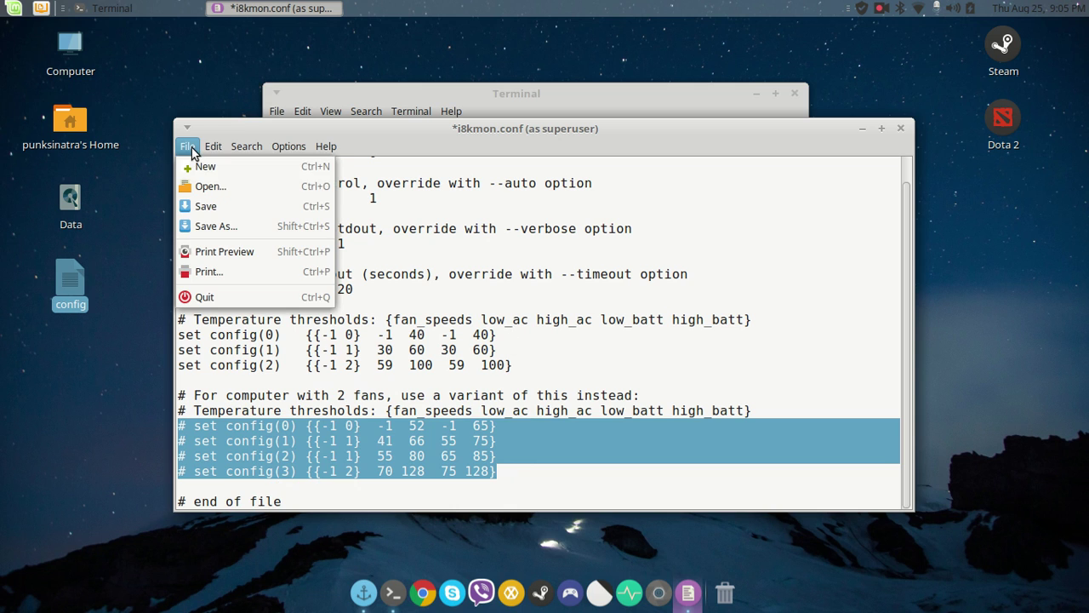
{"action": "left_click", "coordinate": [232, 206]}
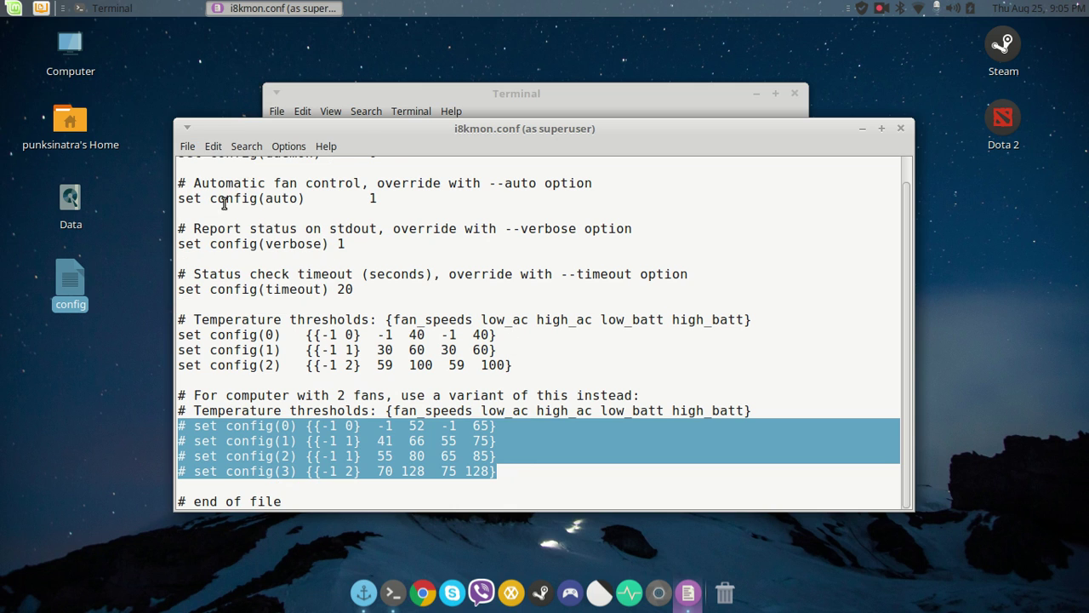
{"action": "left_click", "coordinate": [900, 128]}
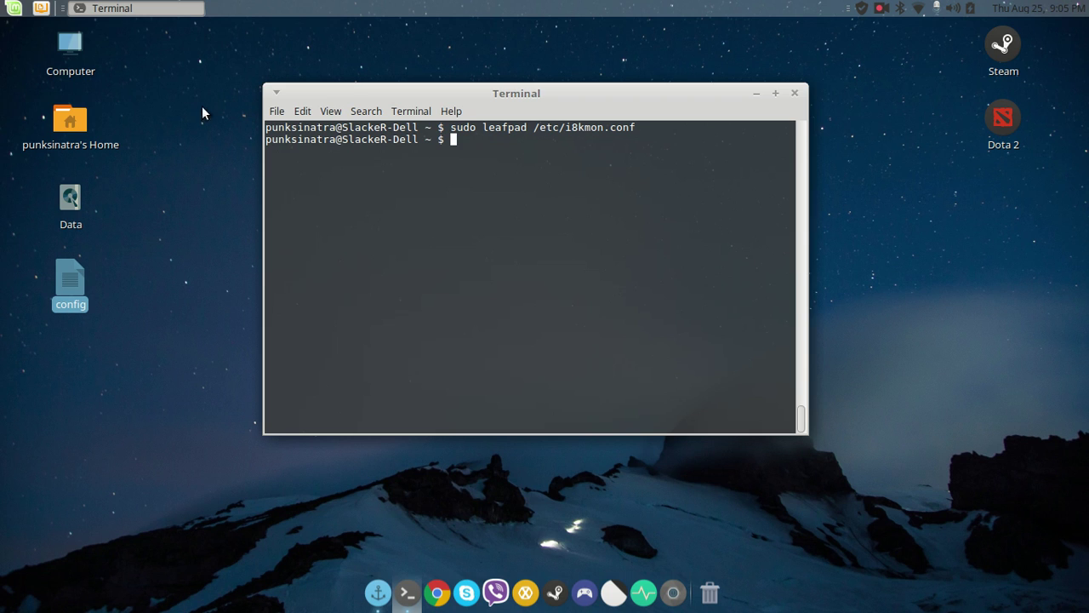
- Search the applications for "star", open Startup Applications, and select the i8kmon entry in the startup programs list
{"action": "left_click", "coordinate": [12, 13]}
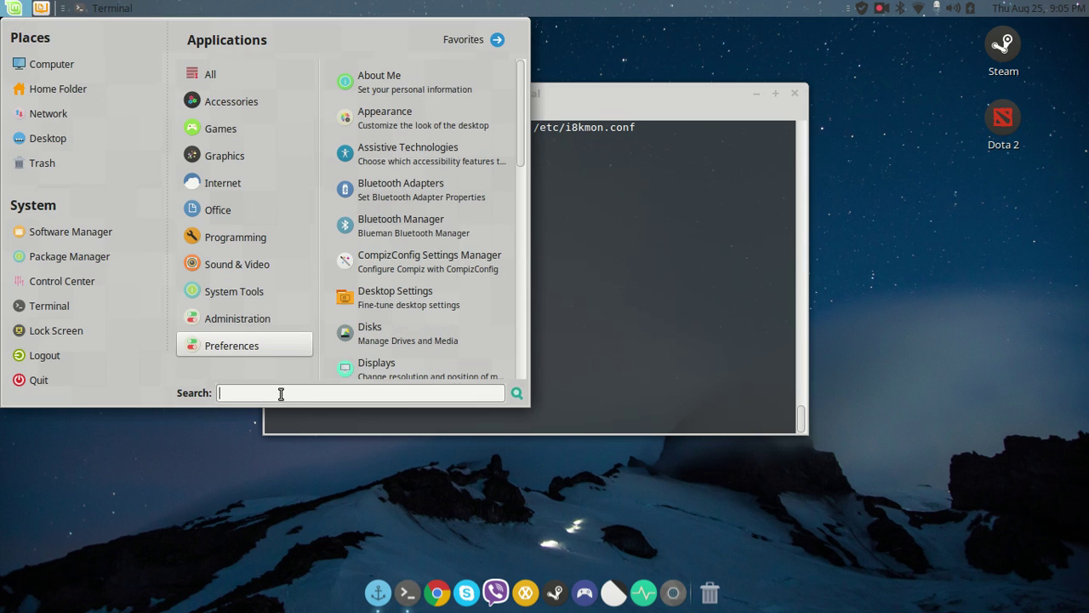
{"action": "type", "text": "star"}
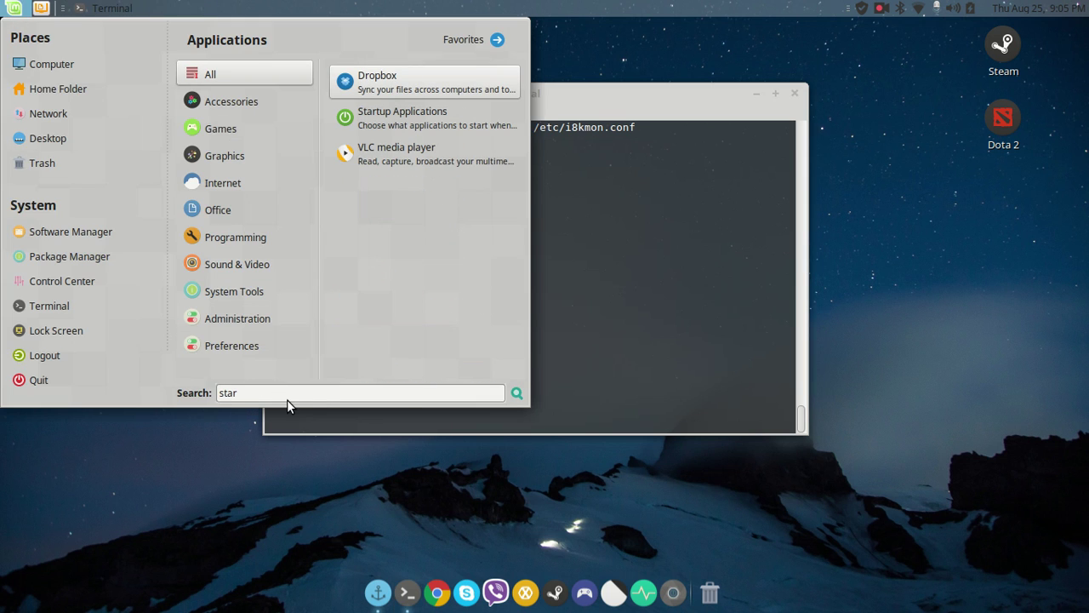
{"action": "left_click", "coordinate": [425, 119]}
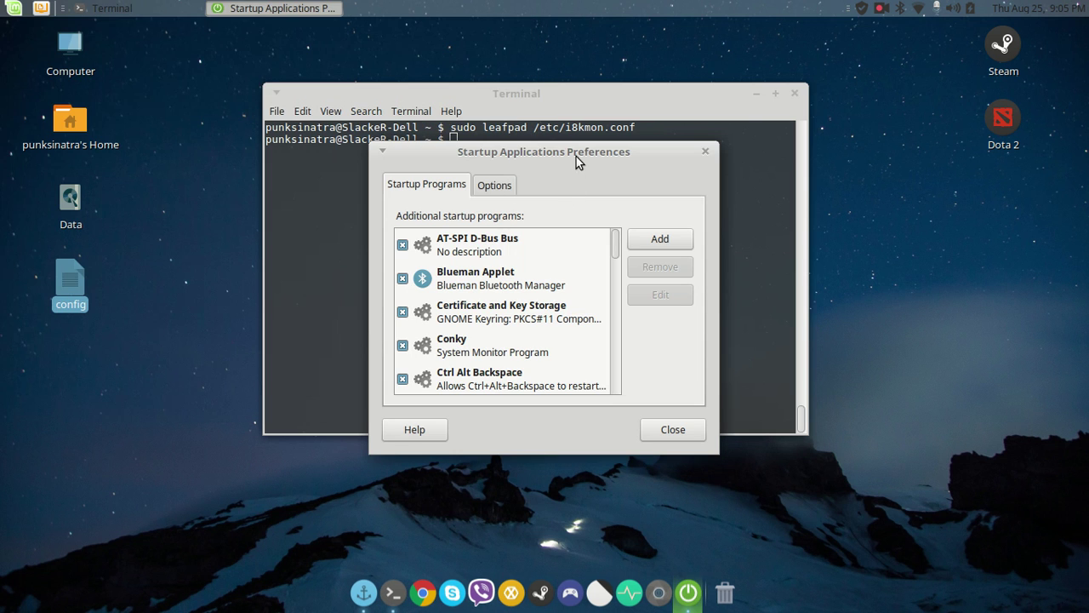
{"action": "left_click_drag", "start_coordinate": [576, 156], "coordinate": [600, 80]}
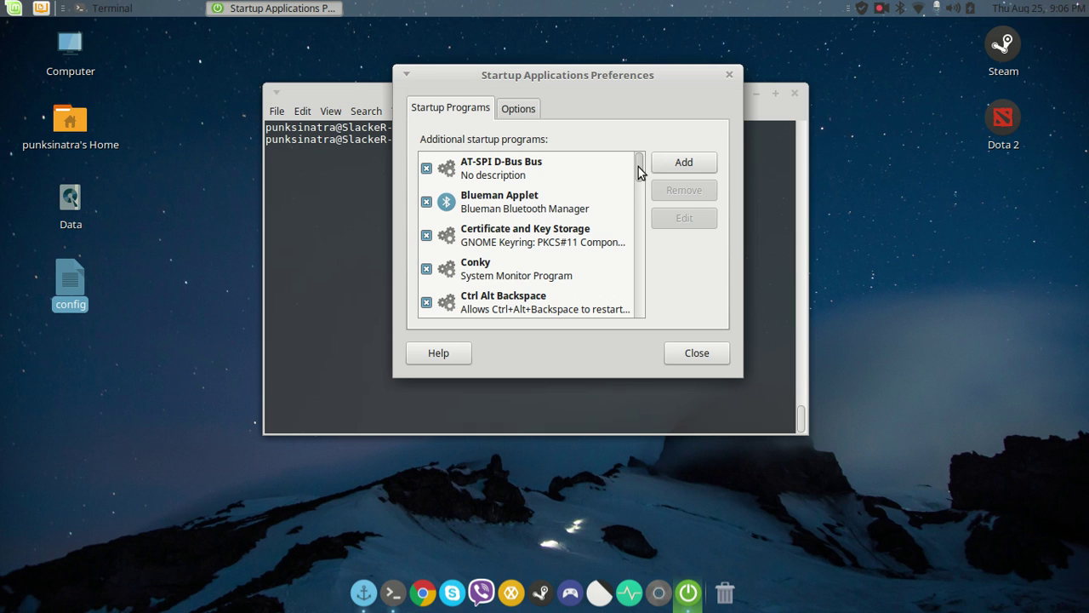
{"action": "left_click_drag", "start_coordinate": [640, 172], "coordinate": [642, 194]}
{"action": "left_click", "coordinate": [555, 247]}
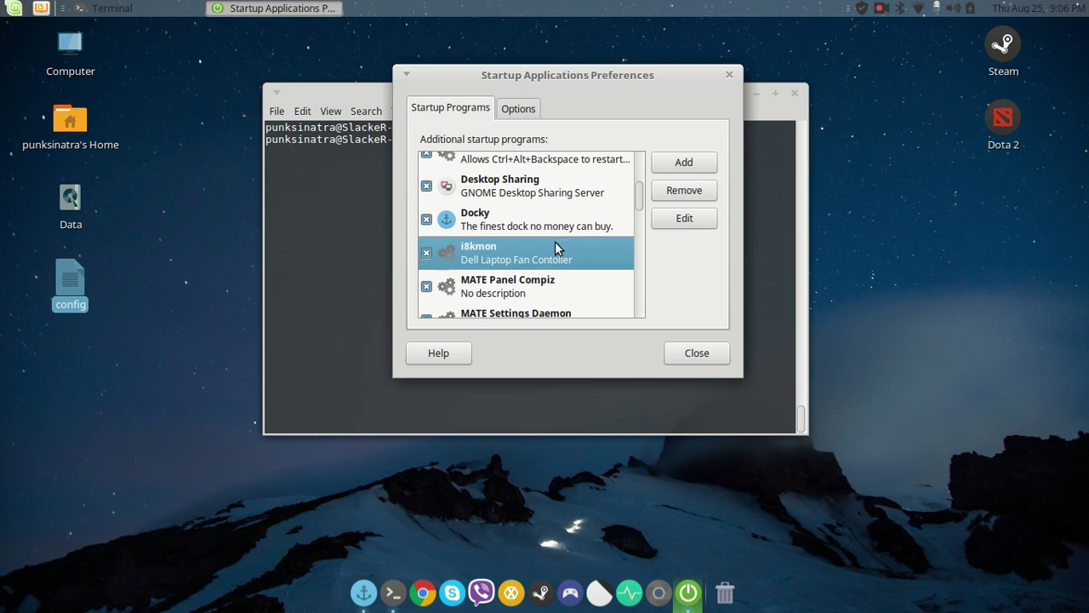
- Inspect the i8kmon startup entry's name, command and comment, and leave it without saving changes
{"action": "left_click", "coordinate": [671, 167]}
{"action": "left_click", "coordinate": [593, 266]}
{"action": "left_click", "coordinate": [689, 219]}
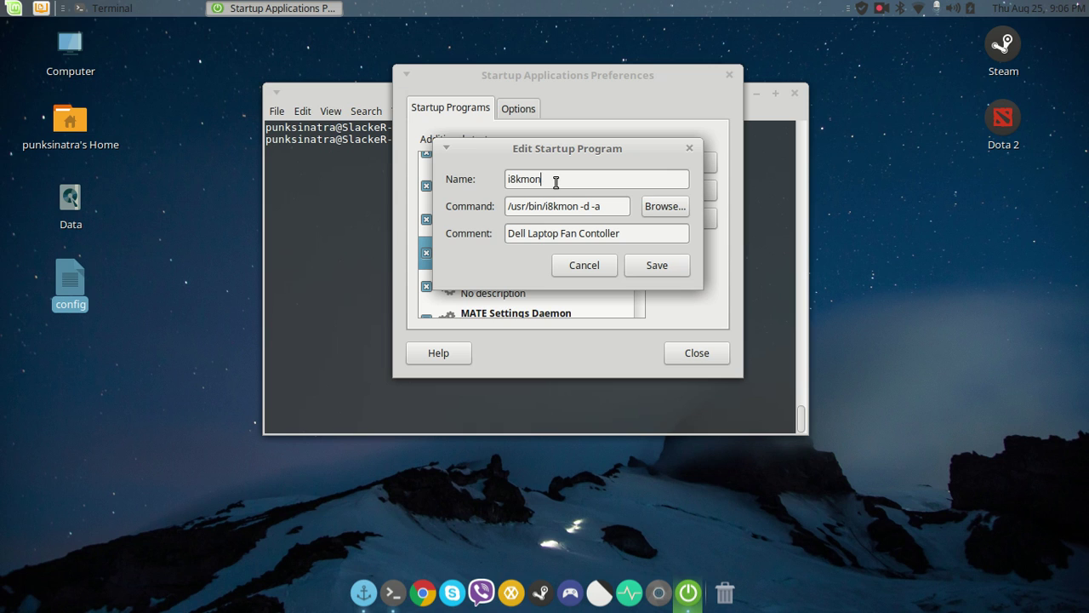
{"action": "left_click_drag", "start_coordinate": [615, 206], "coordinate": [508, 193]}
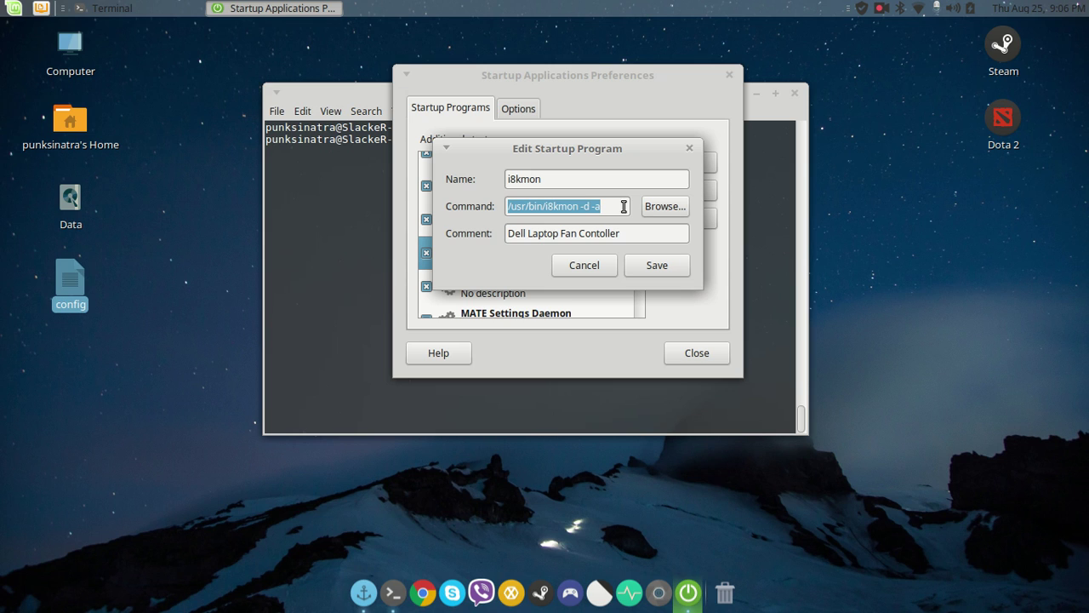
{"action": "left_click", "coordinate": [632, 232]}
{"action": "left_click", "coordinate": [604, 265]}
- Close Startup Applications Preferences and the Terminal
{"action": "left_click", "coordinate": [695, 353]}
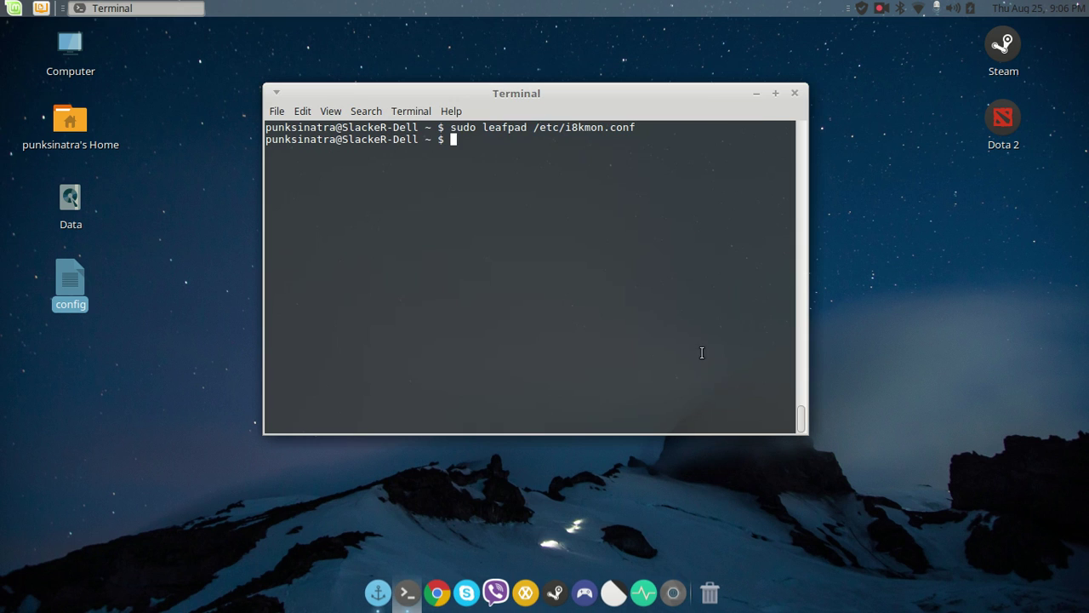
{"action": "left_click", "coordinate": [794, 93]}
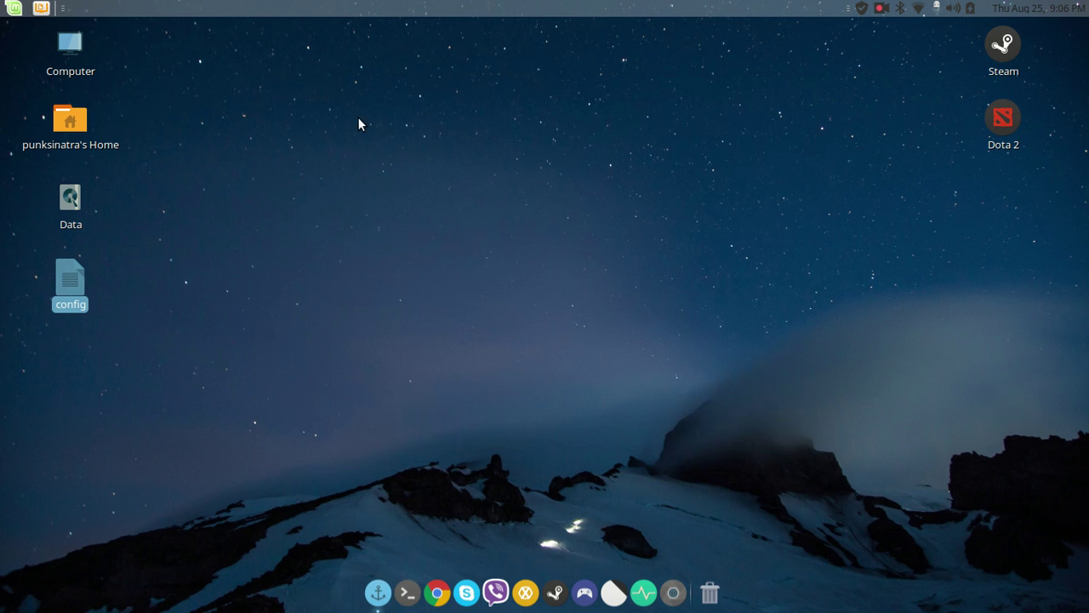